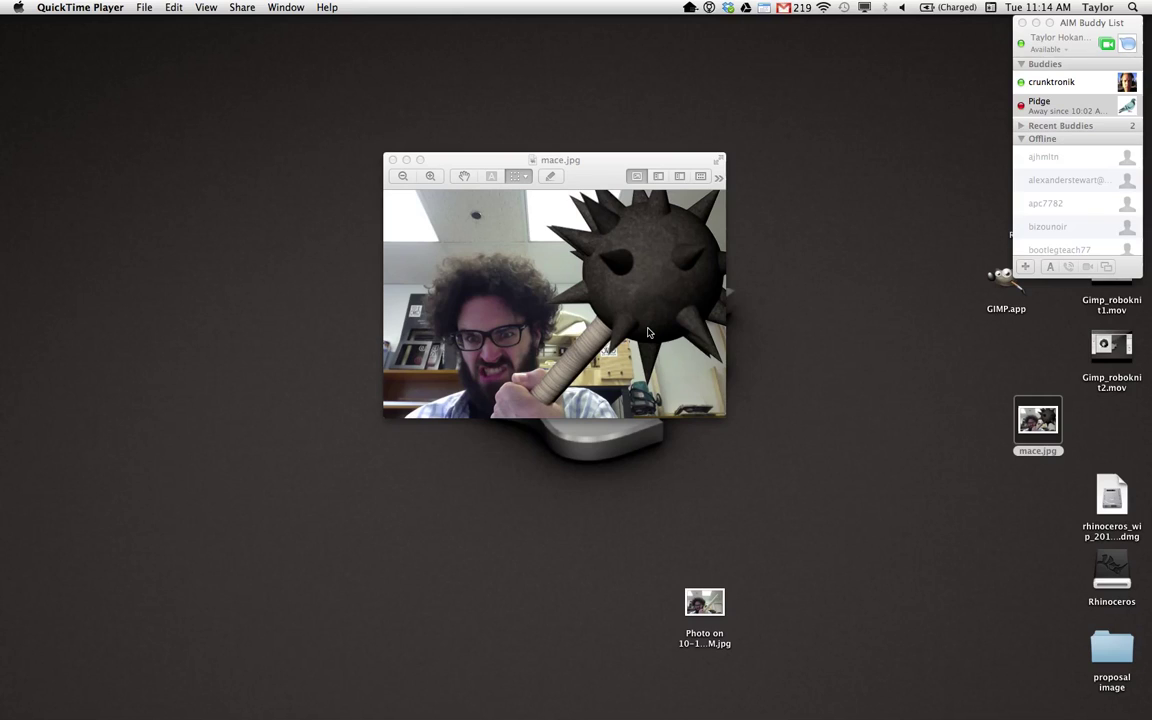
- Close the mace image and Quick Look 'Photo on 10-15-13 at 10.40 AM.jpg' showing the wooden handle
click(392, 160)
mouse_move(526, 705)
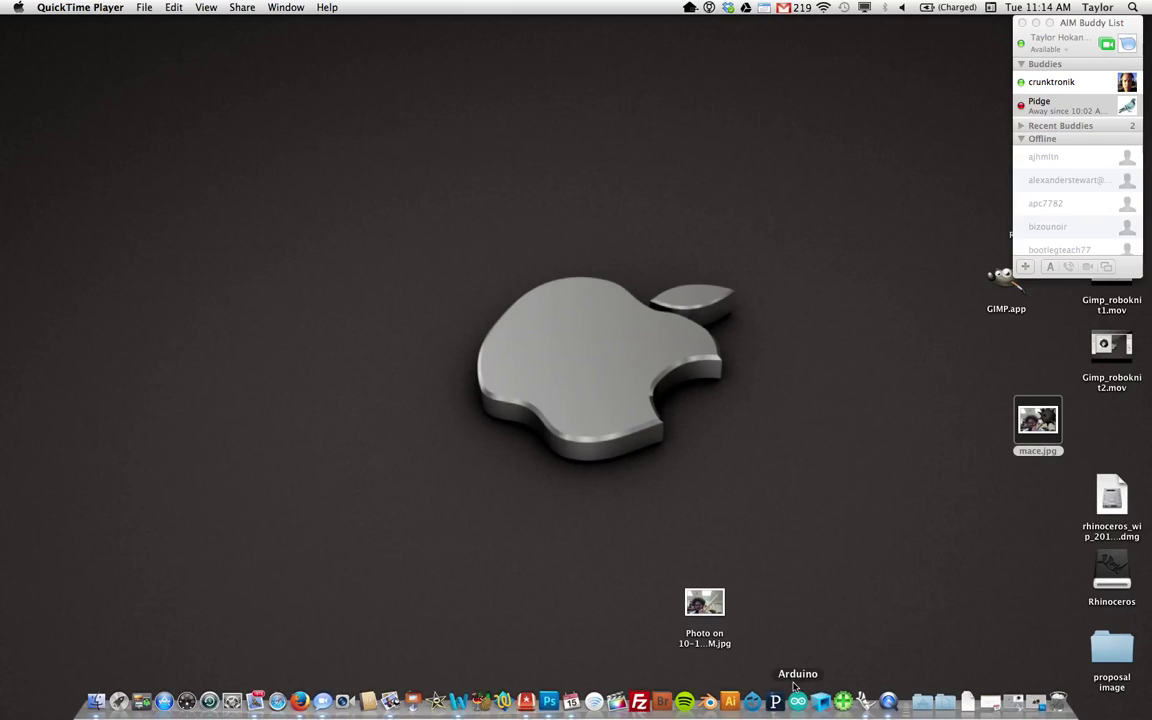
click(703, 600)
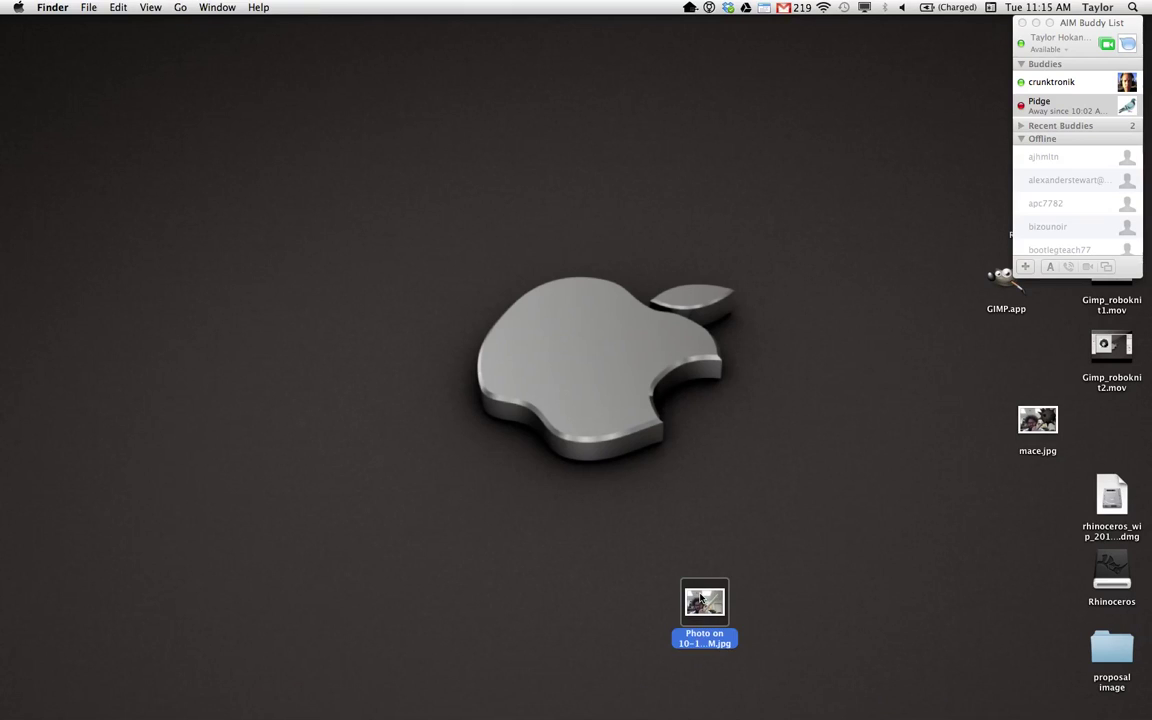
key(space)
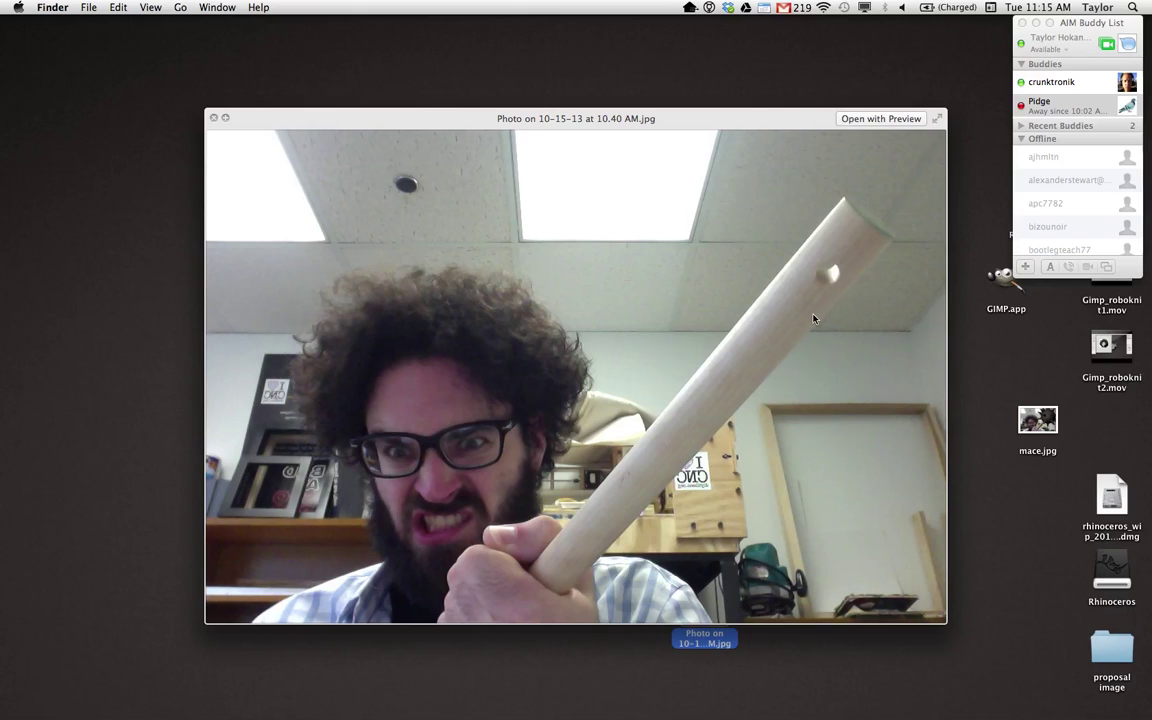
mouse_move(685, 705)
- Bring Rhino forward and close the Object Properties, render Settings and Colors windows
click(882, 712)
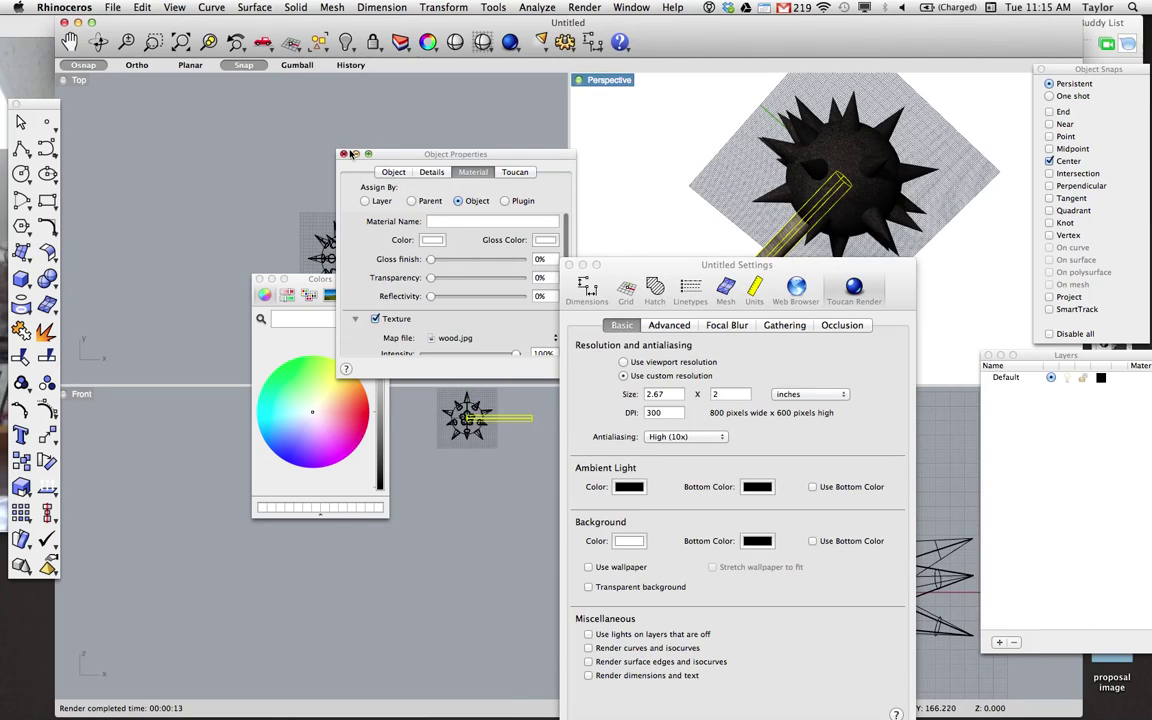
click(345, 154)
click(568, 266)
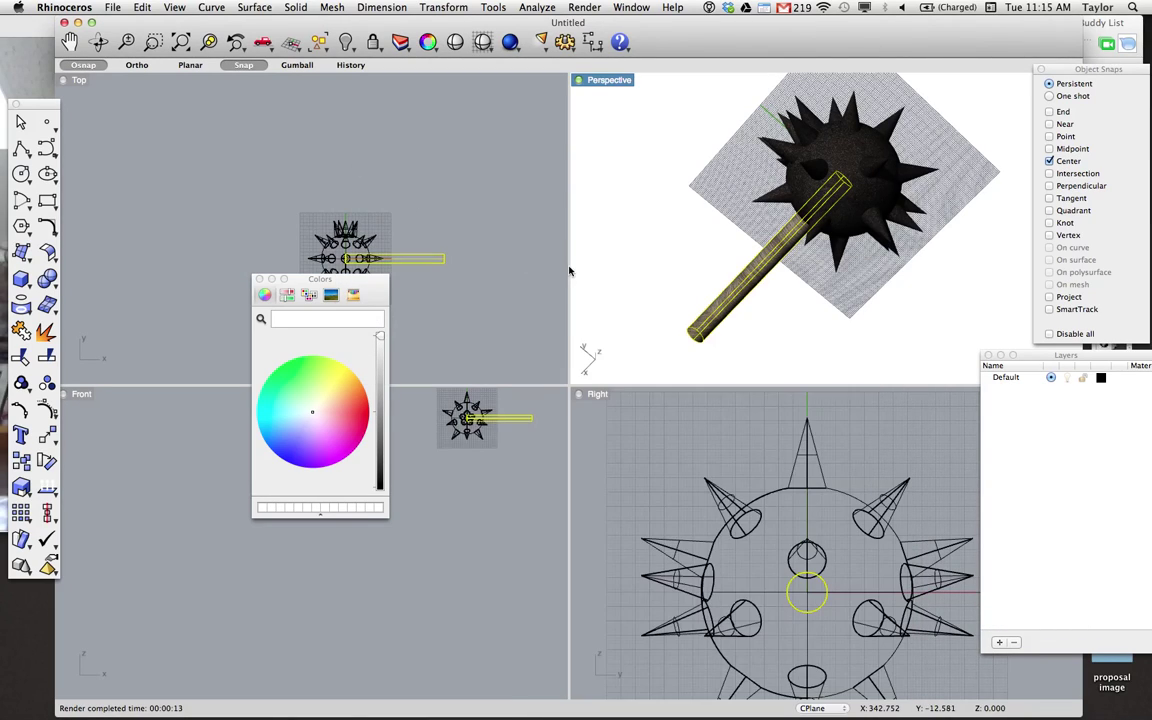
click(258, 279)
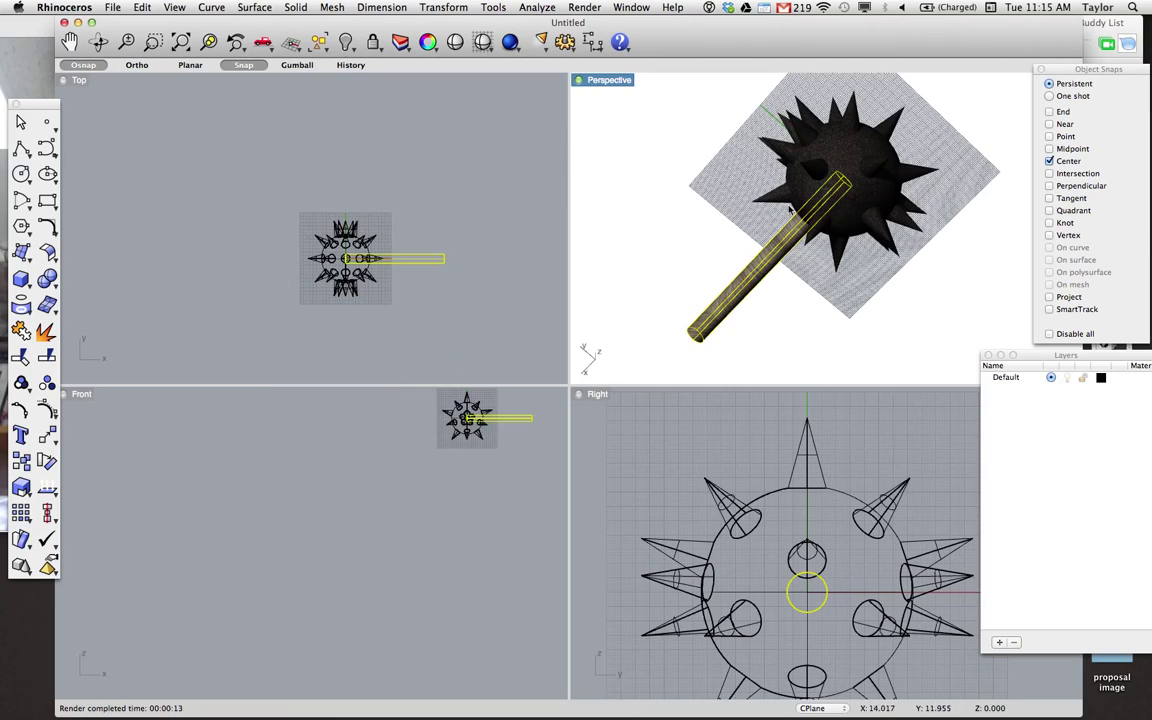
click(622, 83)
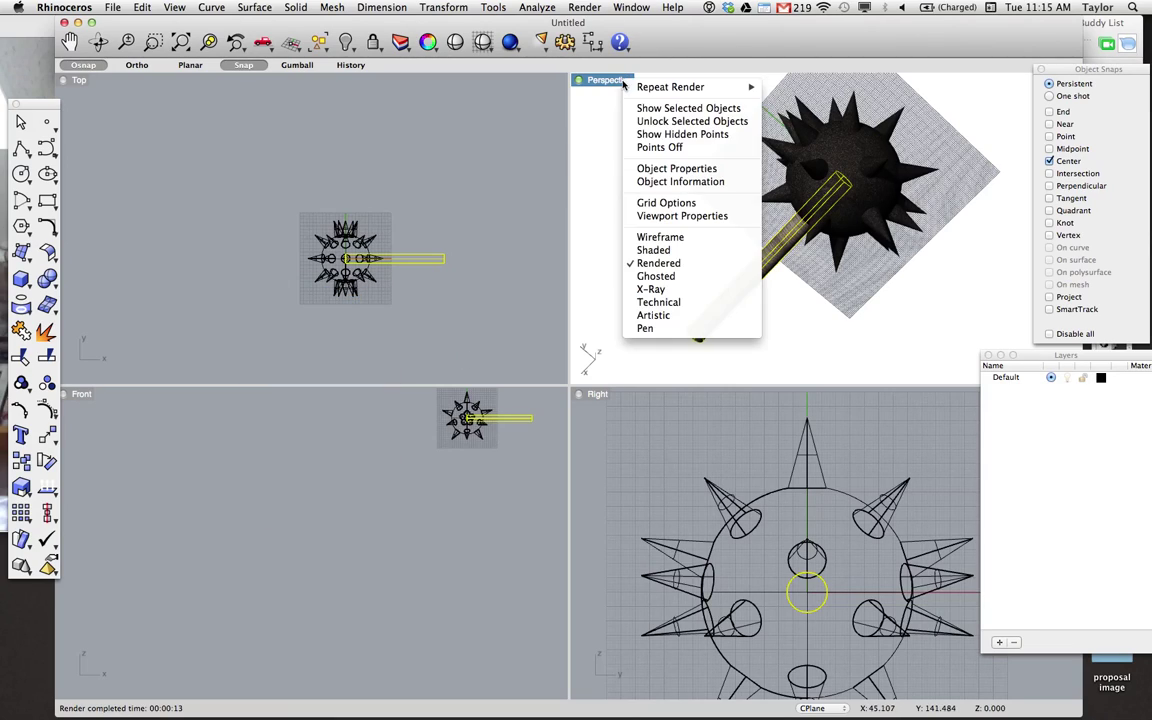
- Set the Perspective viewport's display mode to Shaded
click(668, 250)
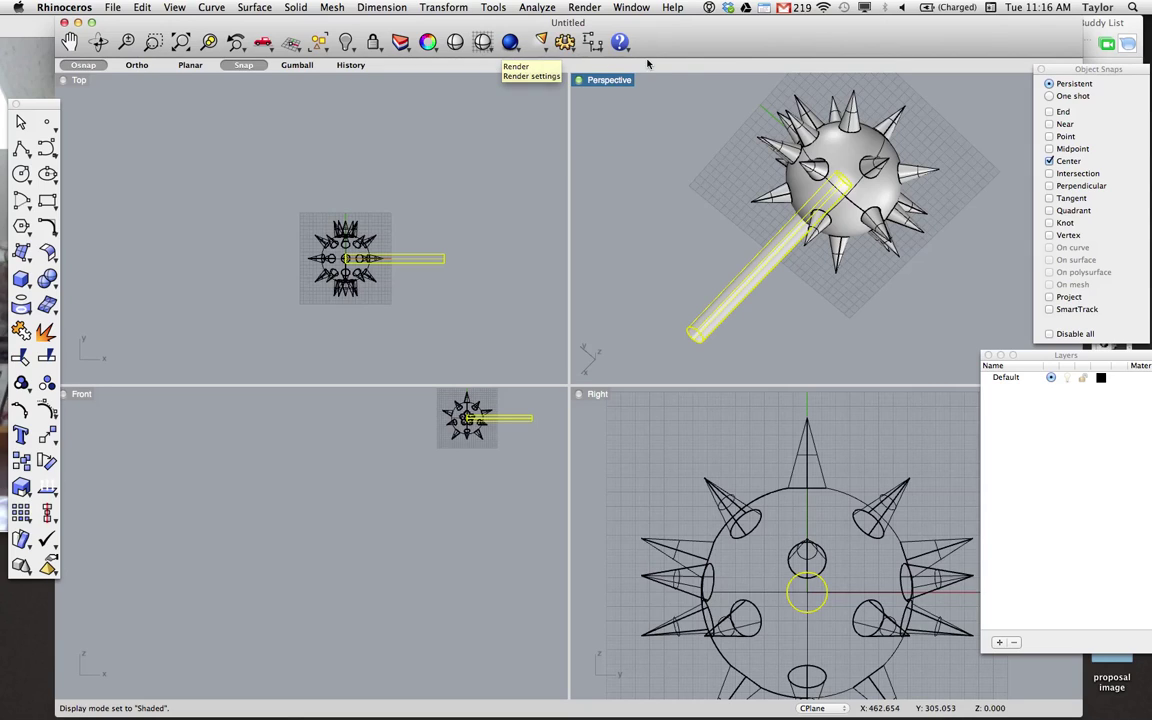
- Minimize Rhino and bring Firefox forward, moving between the course schedule and mail tabs
mouse_move(538, 703)
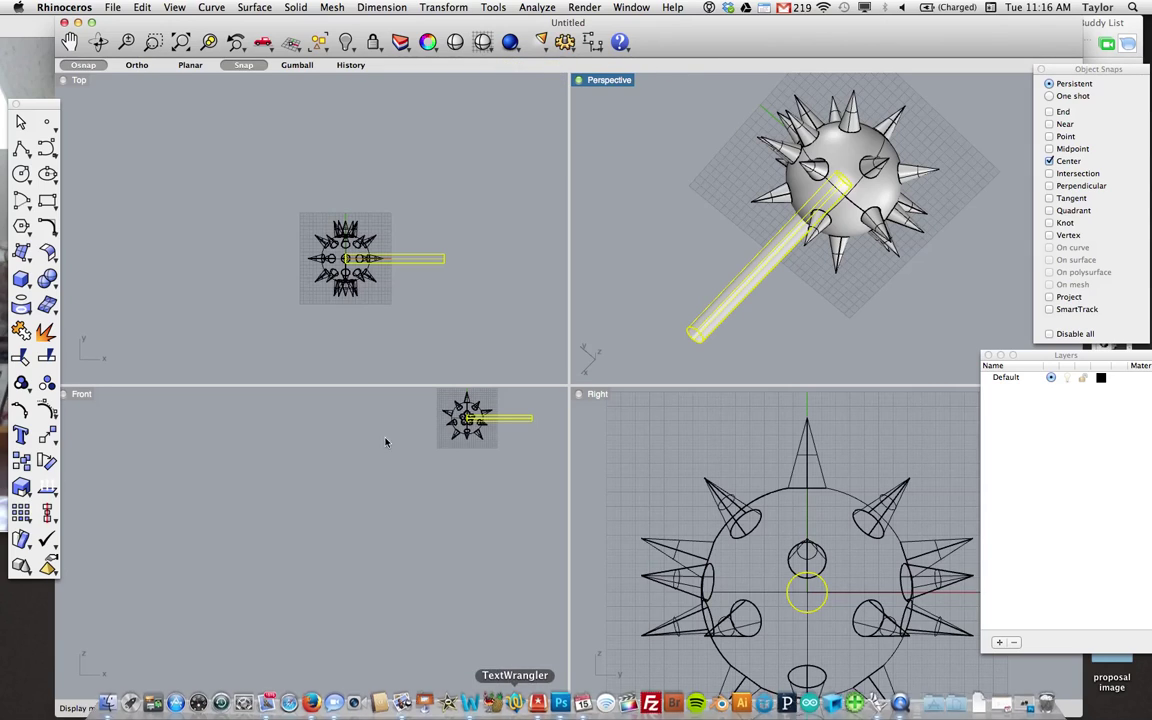
click(78, 23)
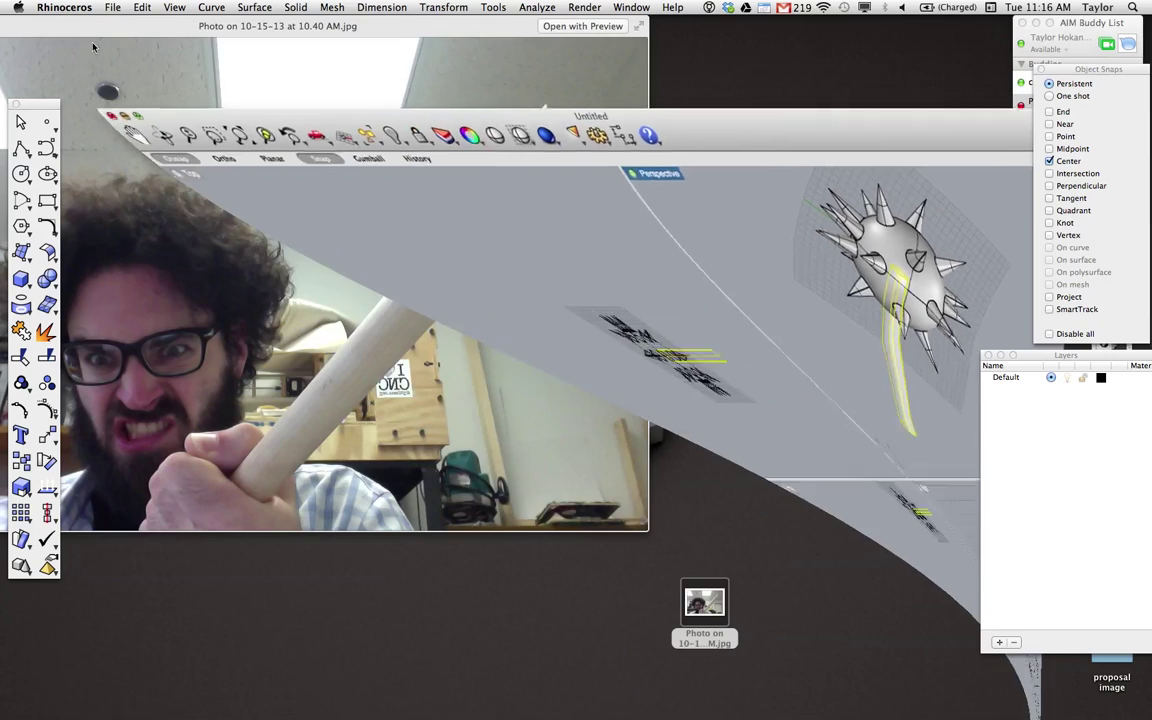
click(300, 701)
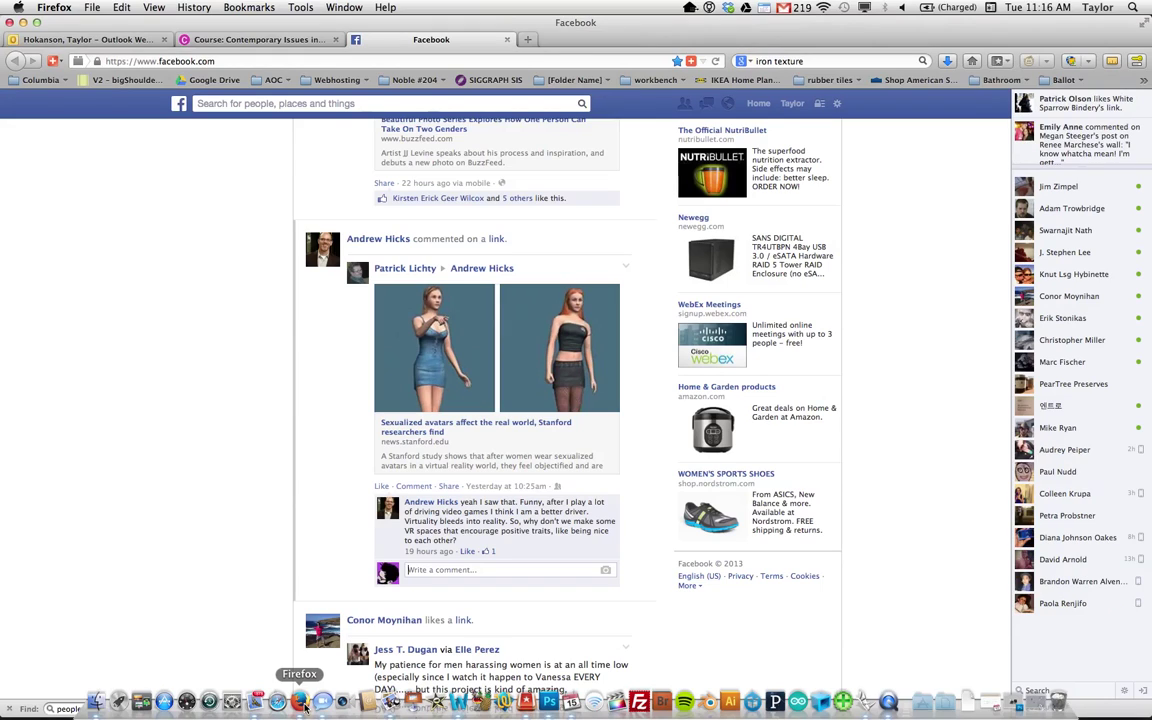
click(290, 40)
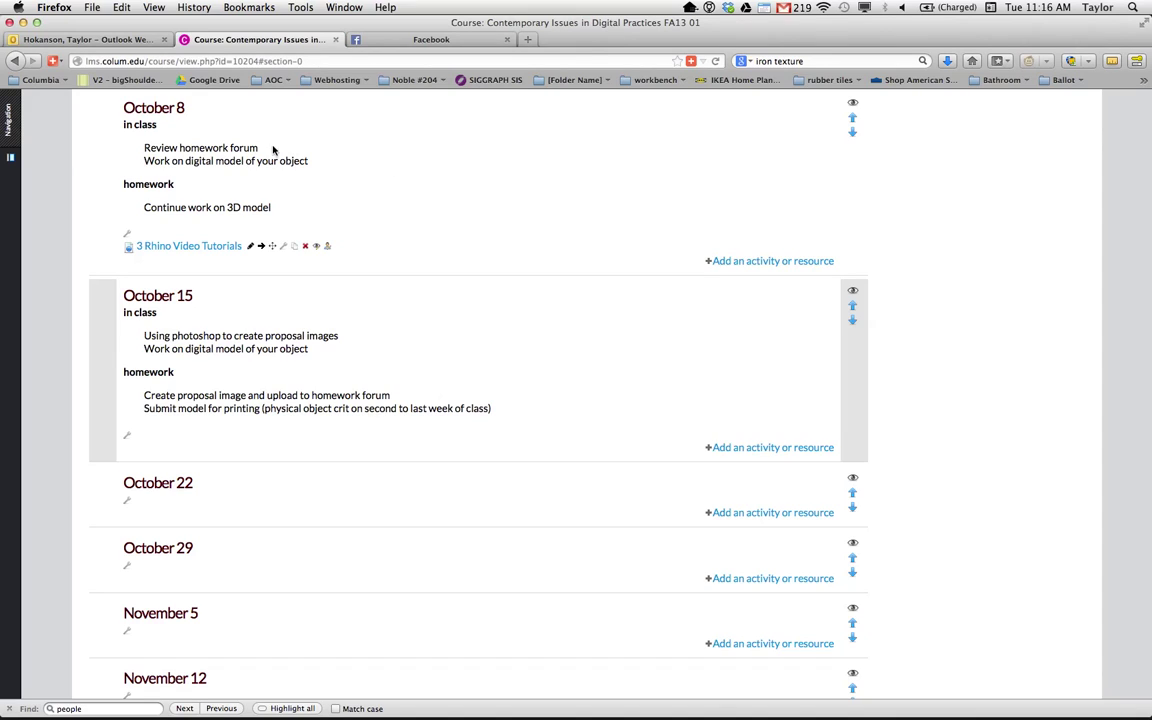
click(112, 40)
click(238, 40)
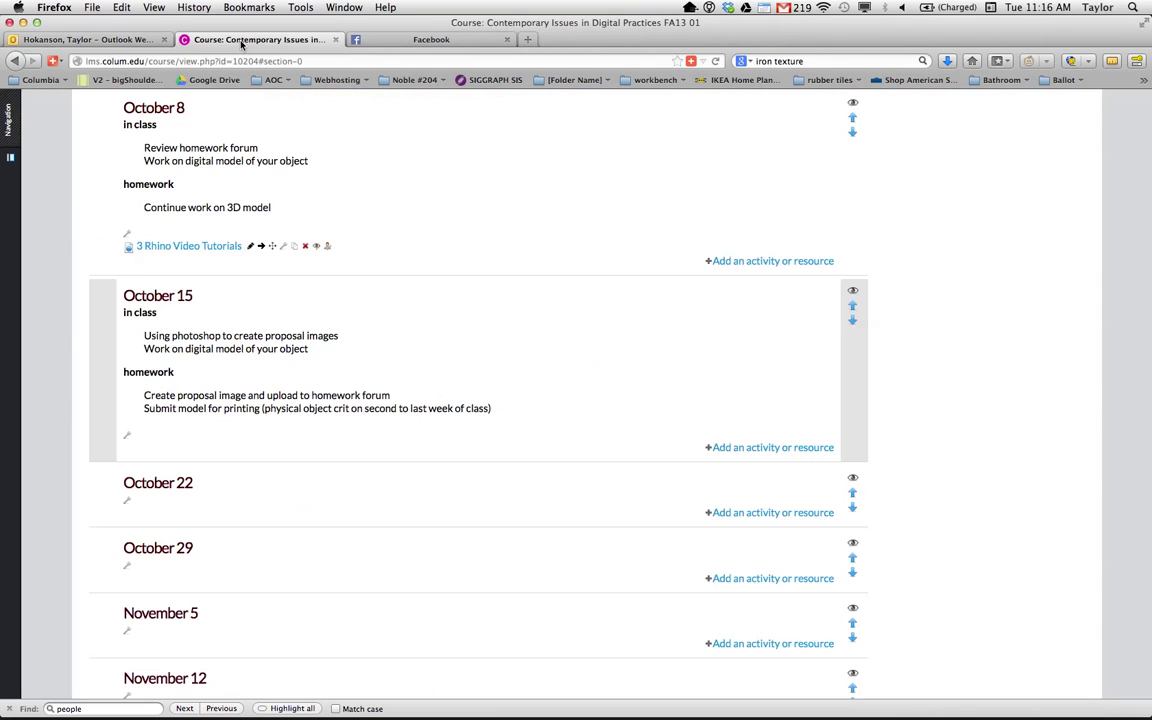
- Search Google for 'iron texture' in a new tab and close the Facebook tab
click(527, 39)
click(828, 64)
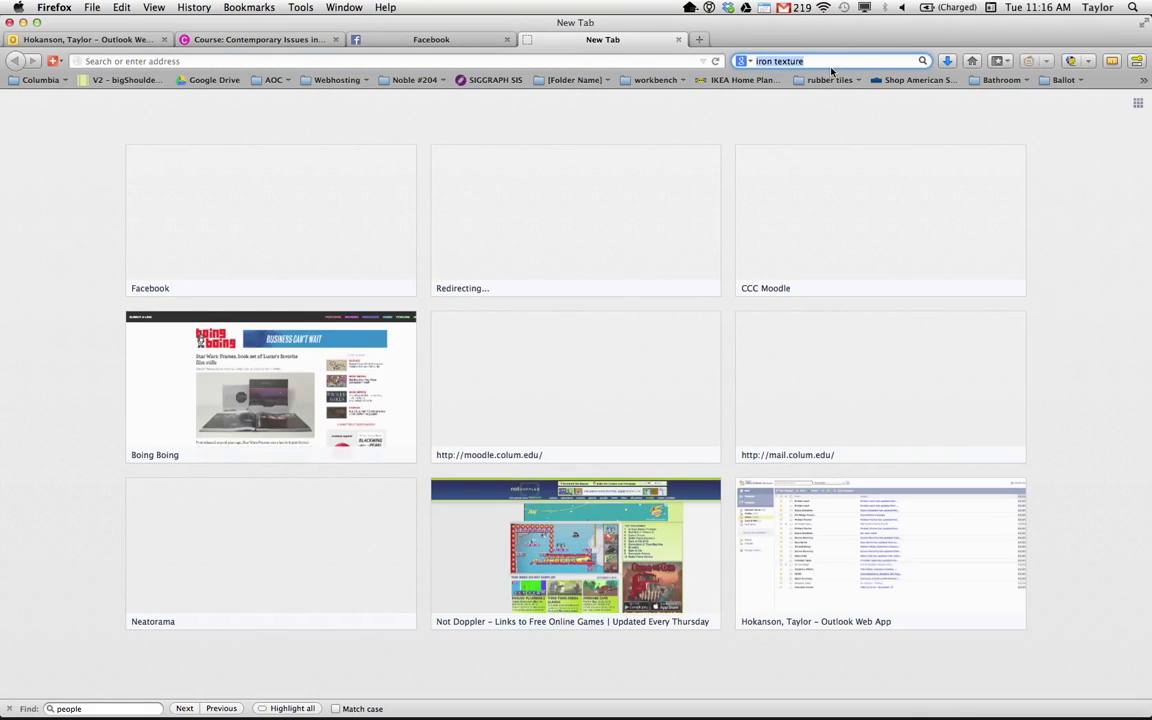
key(Return)
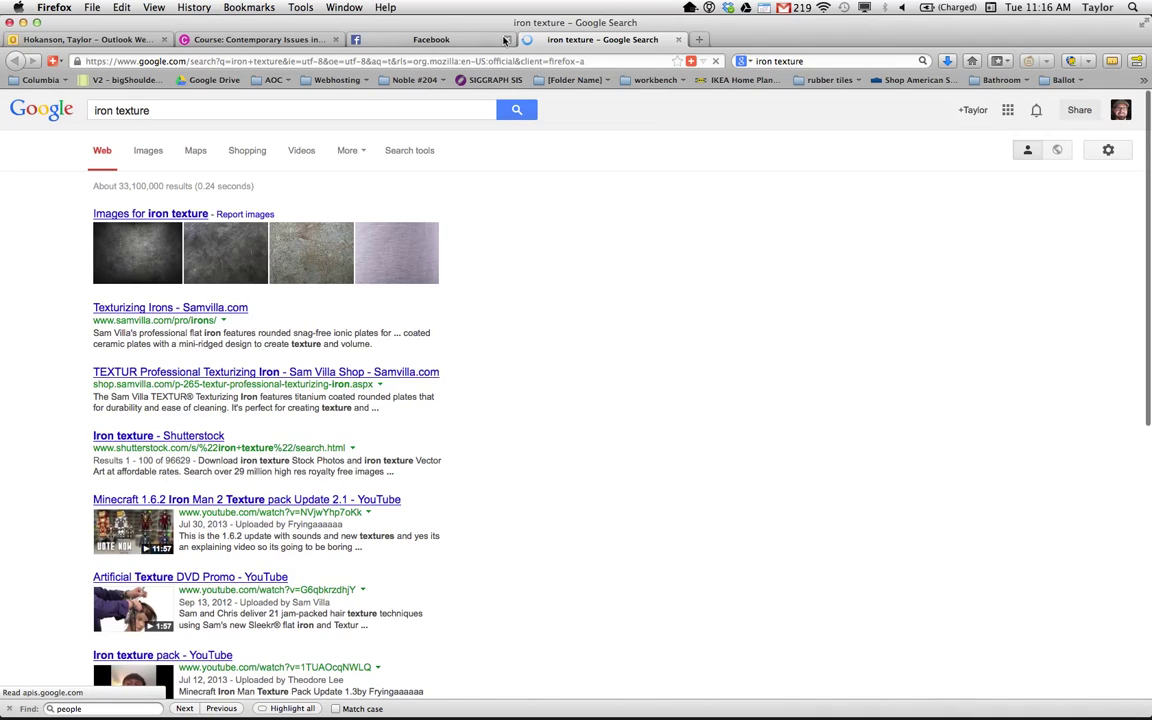
click(506, 40)
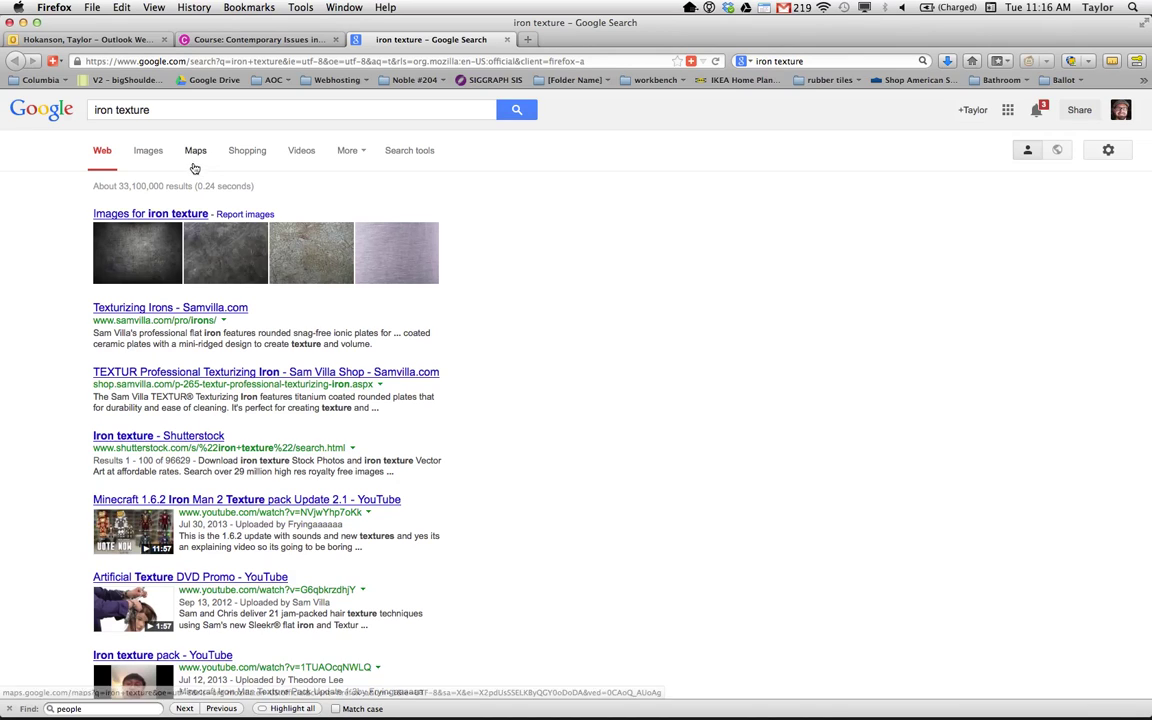
- Filter the 'iron texture' Google Images results to Large size
click(148, 152)
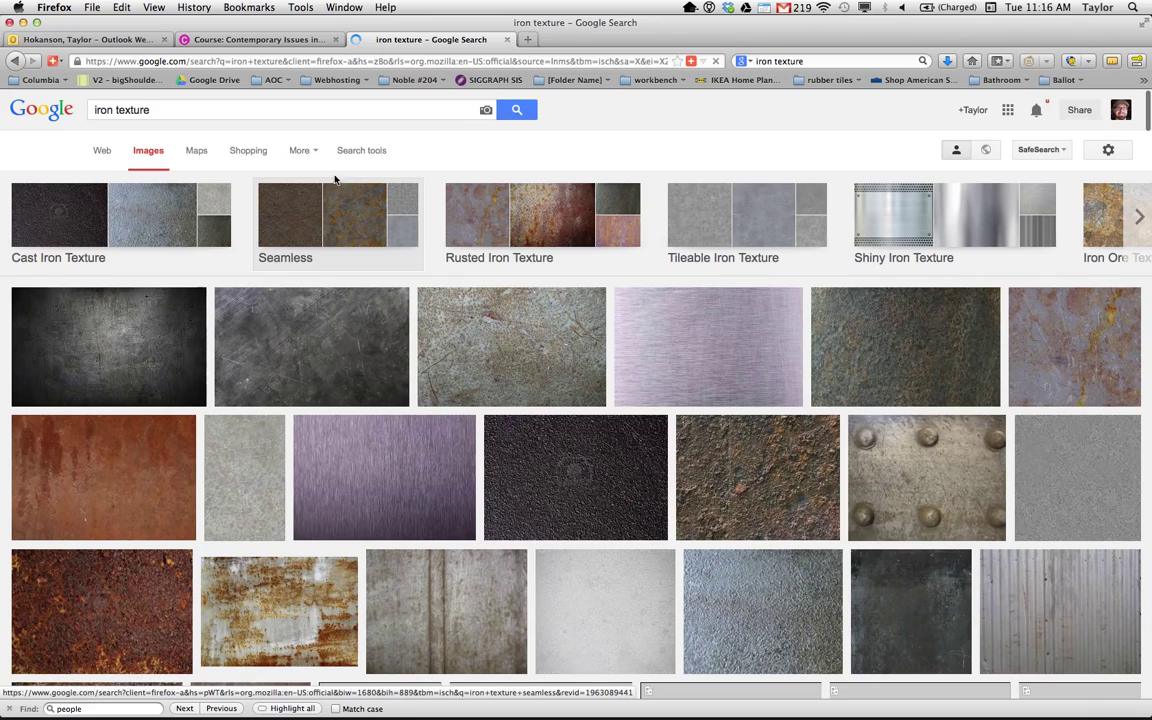
click(362, 152)
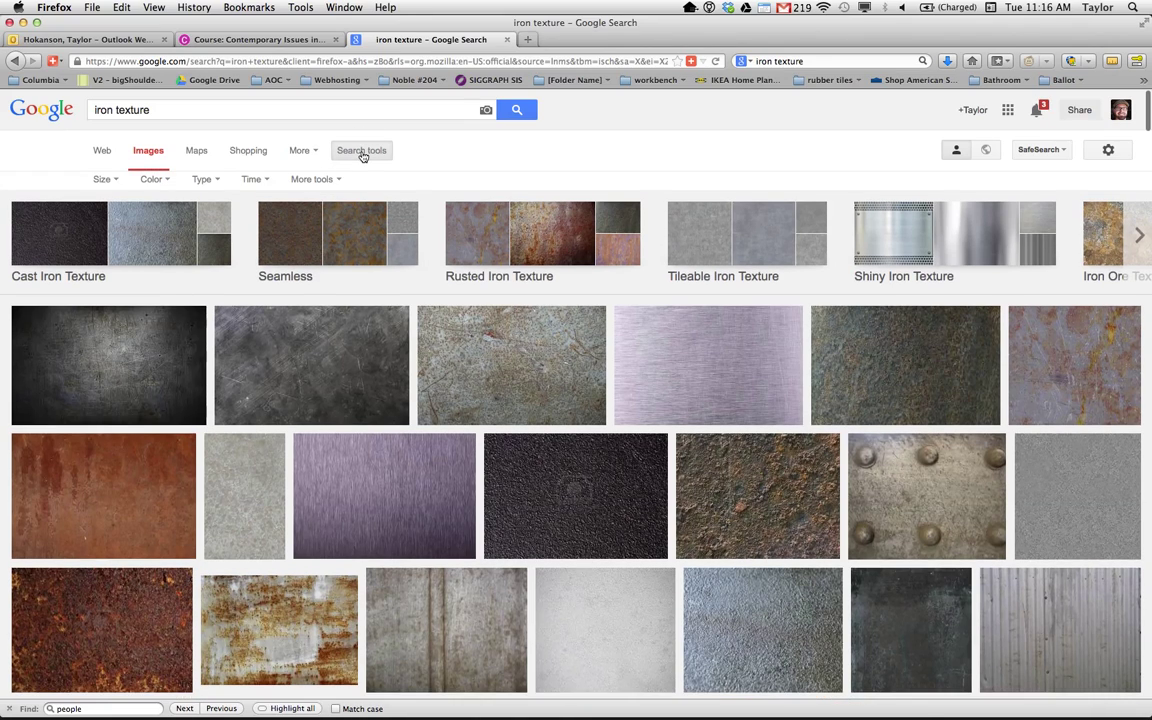
click(106, 184)
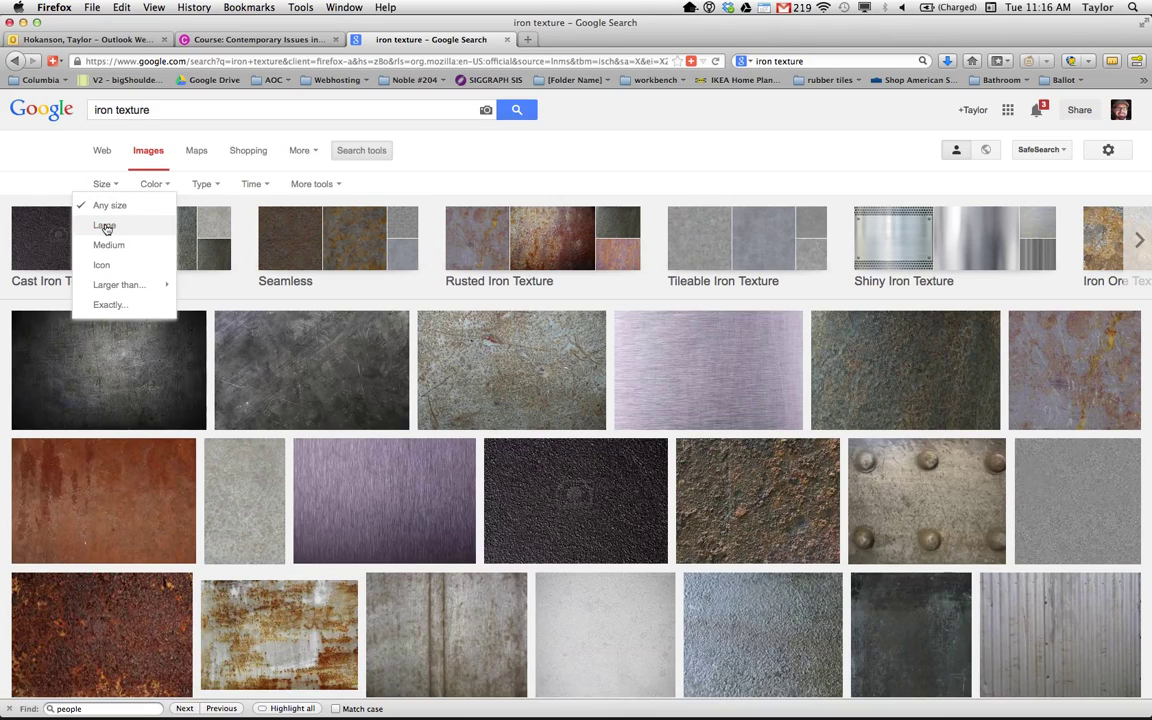
click(105, 226)
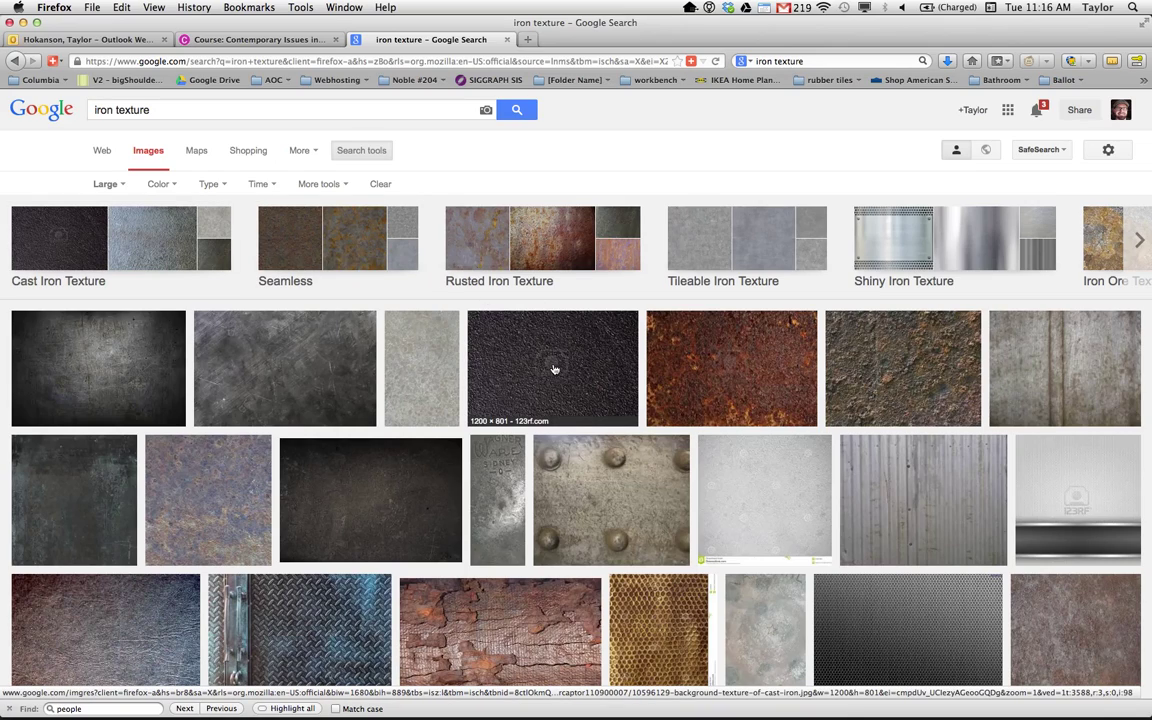
- Open the first dark scratched iron texture at full size and check its image options
click(93, 373)
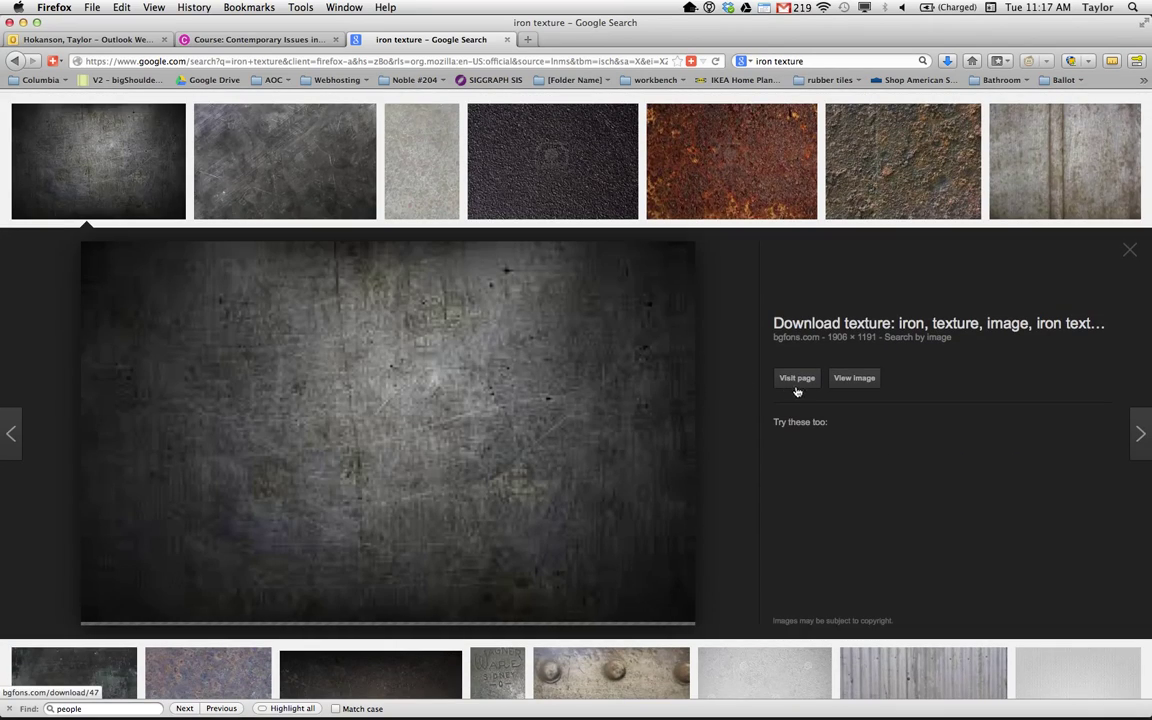
click(854, 379)
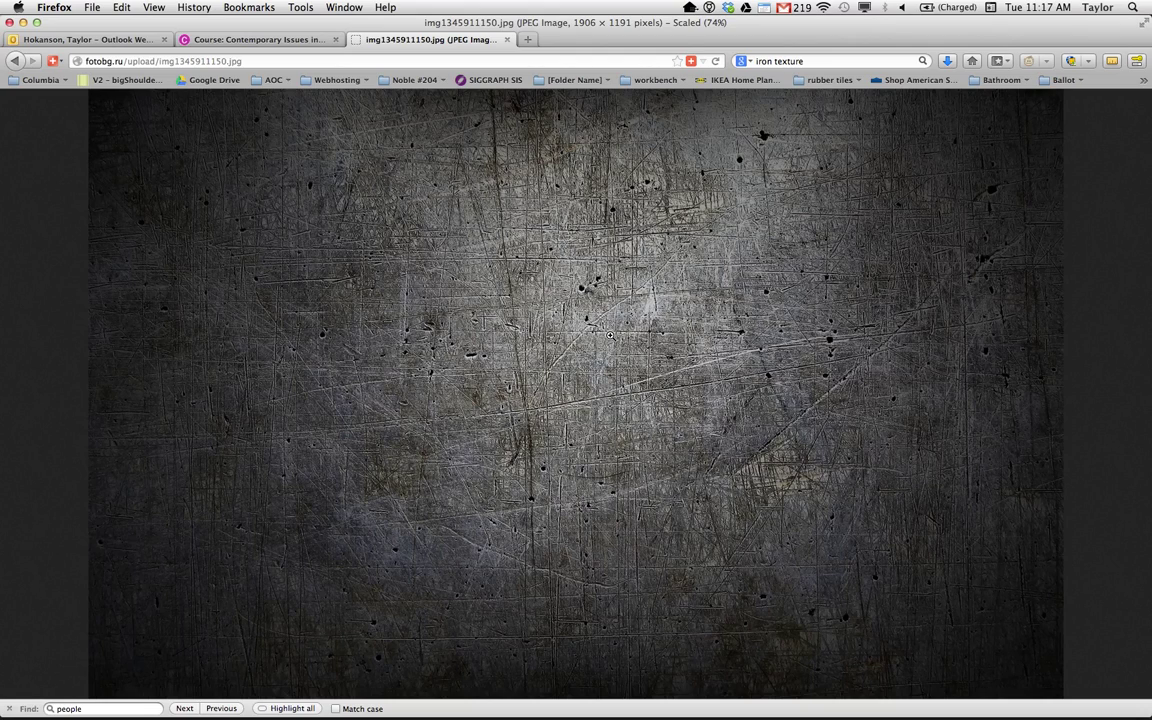
right_click(526, 307)
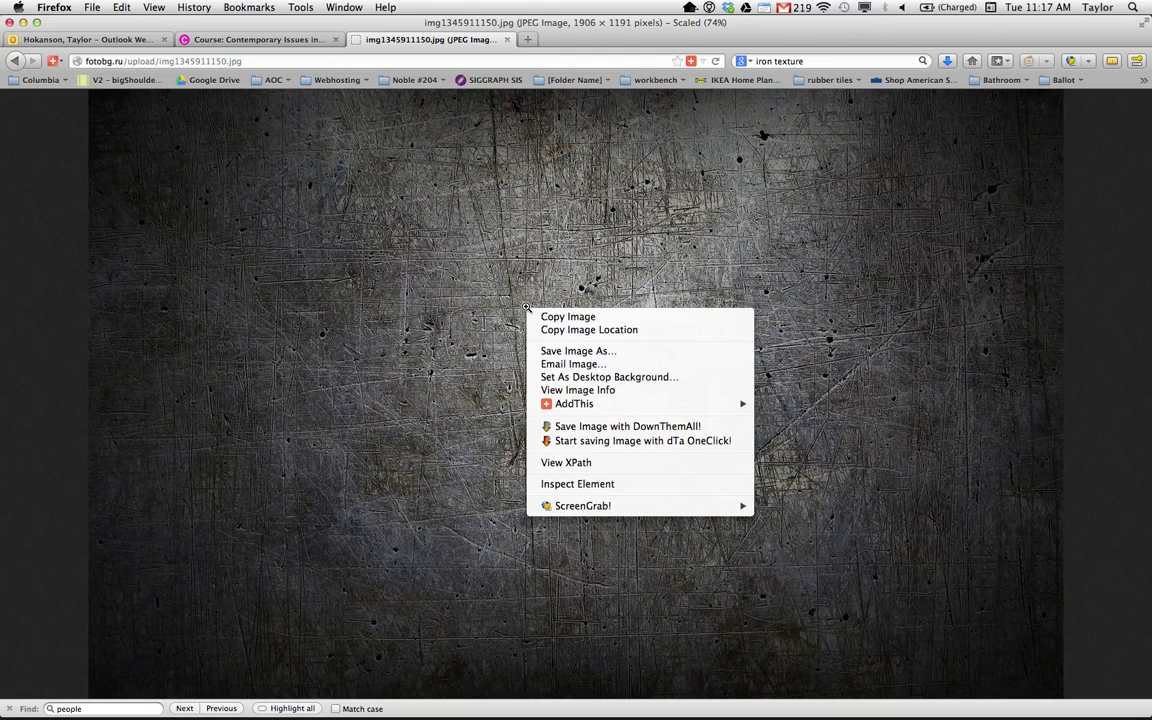
click(32, 247)
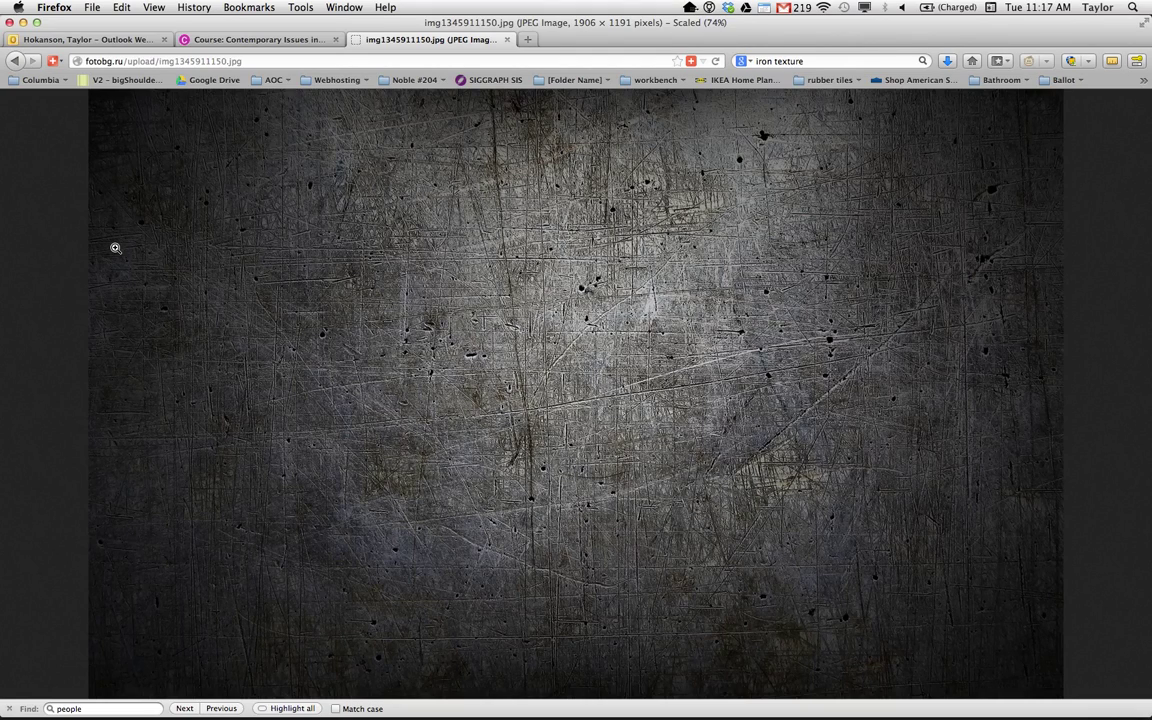
- Minimize Firefox and close the desktop photo preview
click(24, 22)
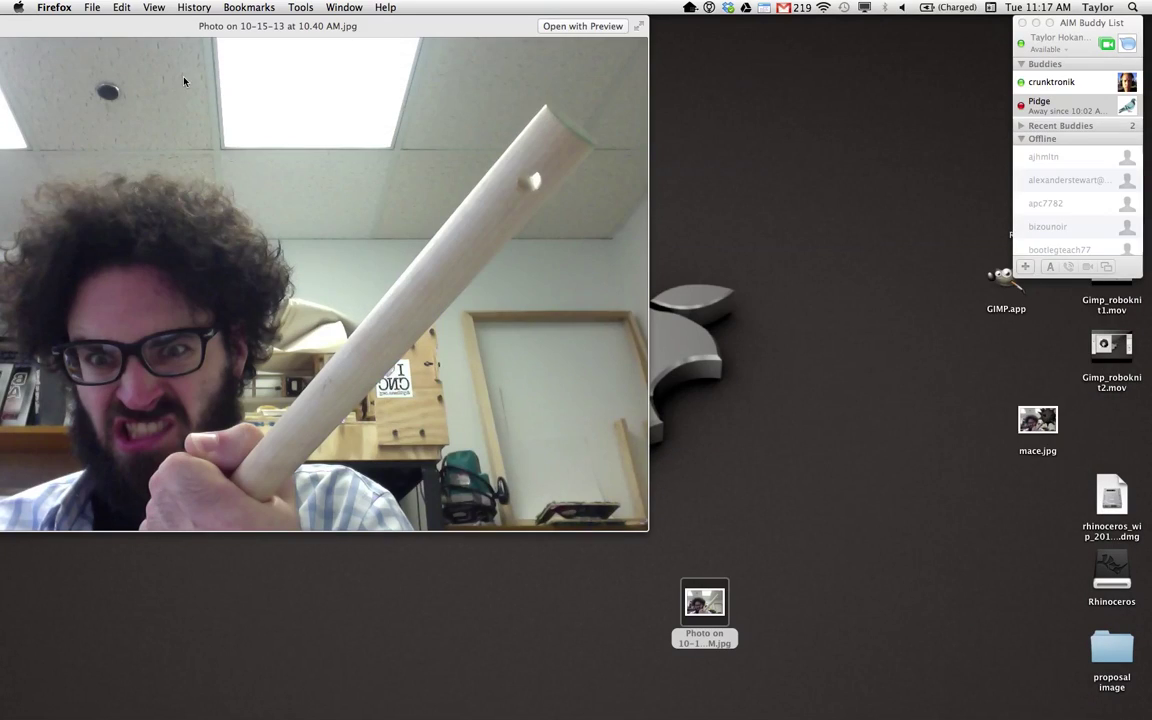
click(99, 22)
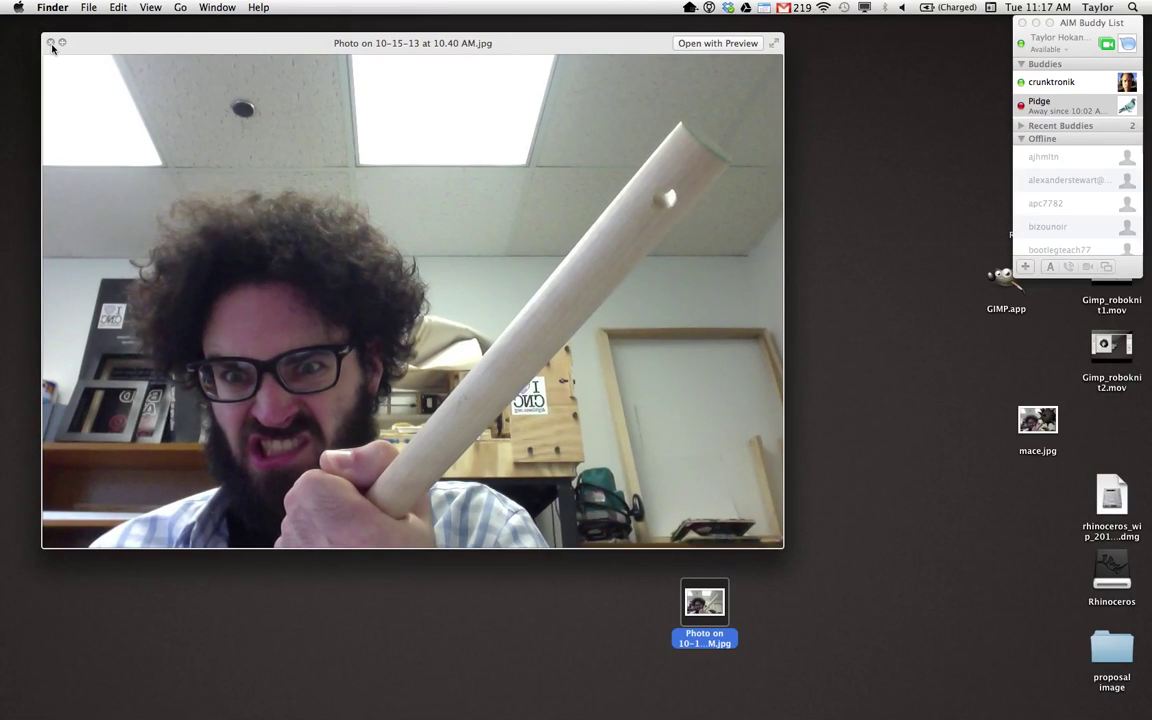
click(51, 43)
- Return to Rhino, set Perspective to Rendered, and reselect the handle to check its wood texture
mouse_move(469, 712)
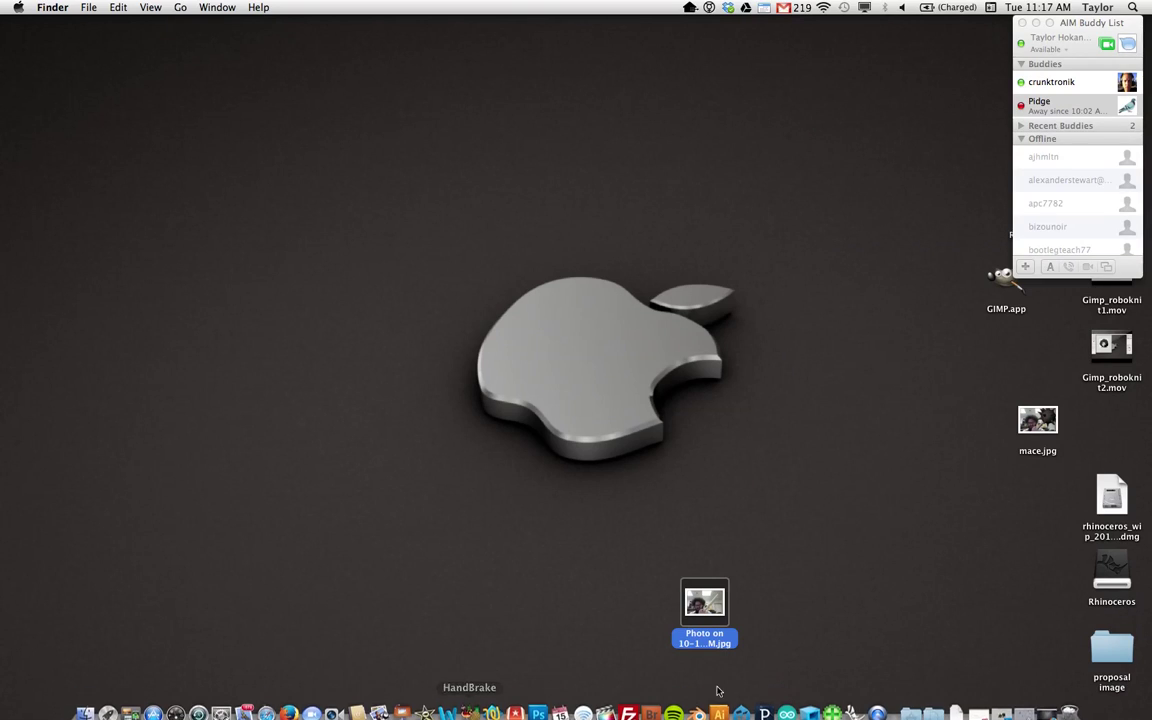
click(858, 710)
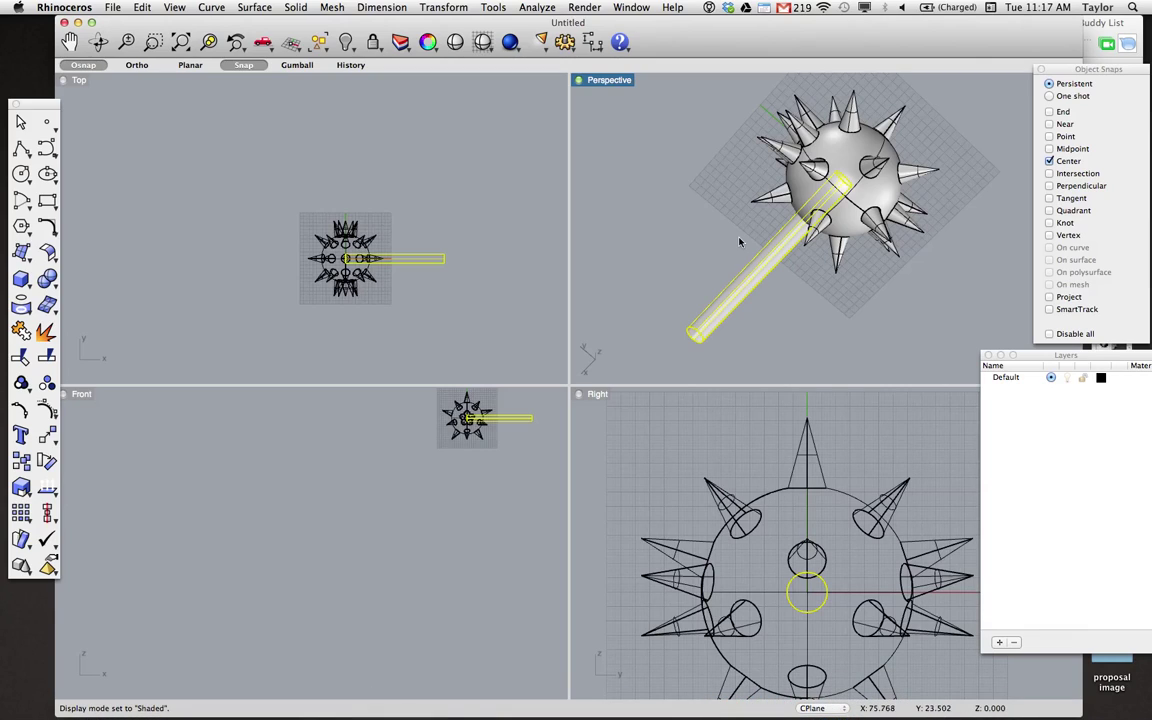
click(612, 83)
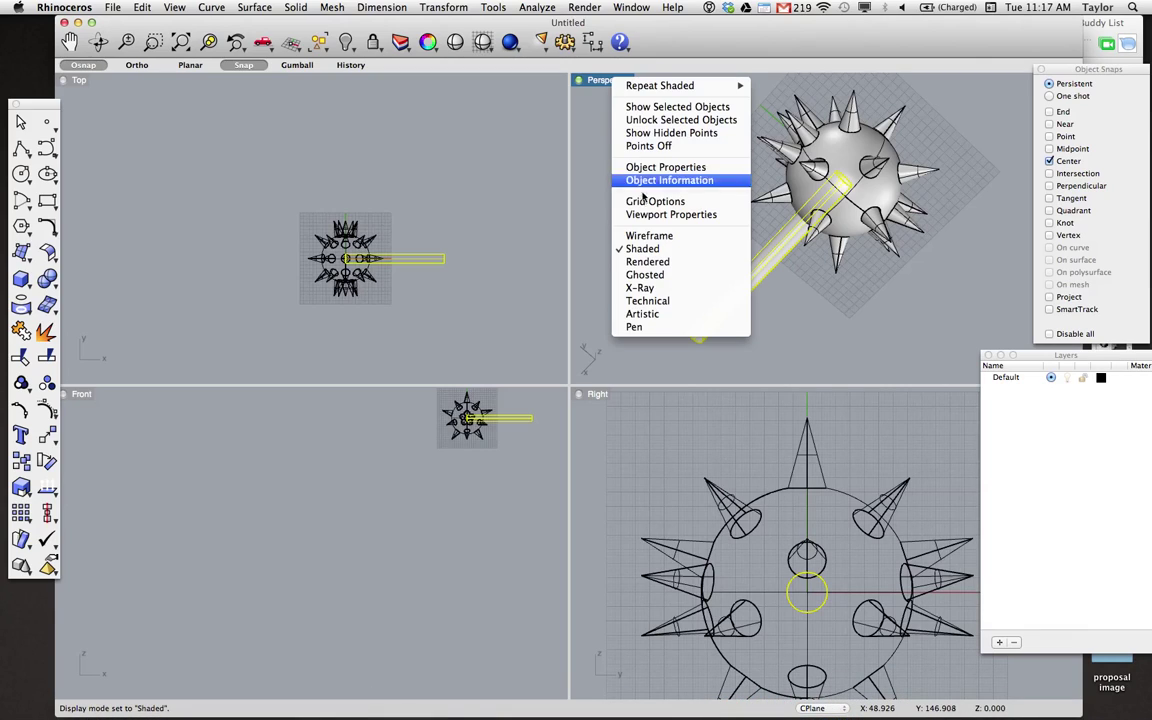
click(648, 262)
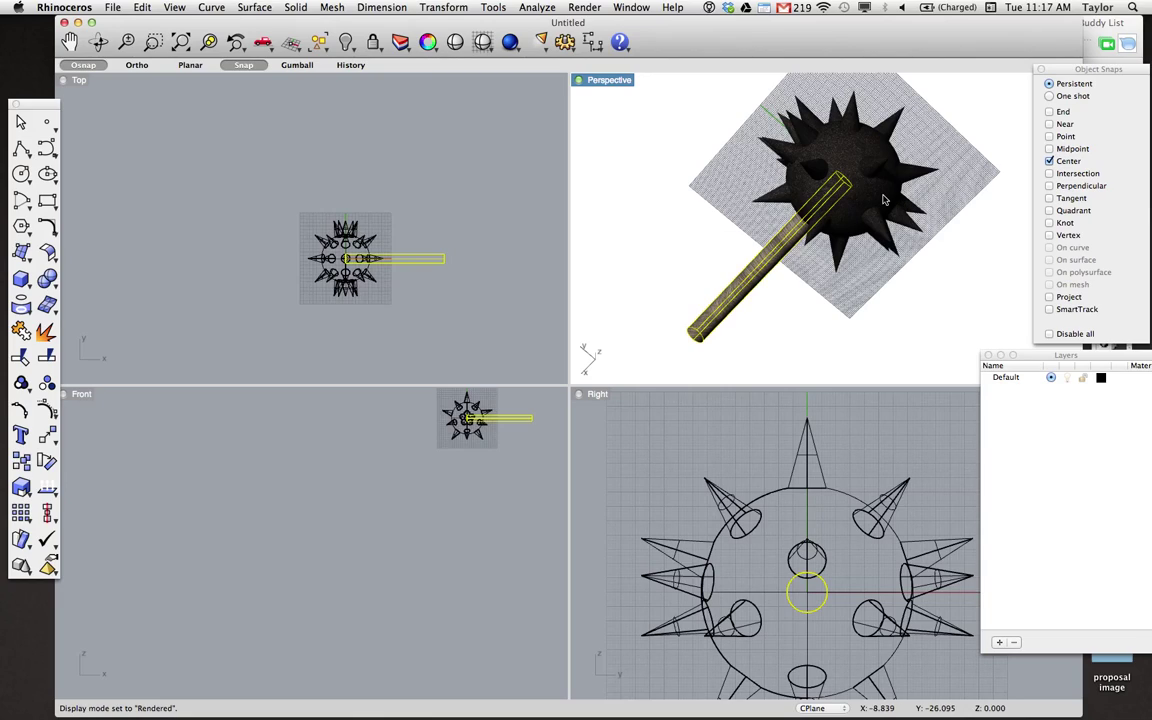
click(786, 331)
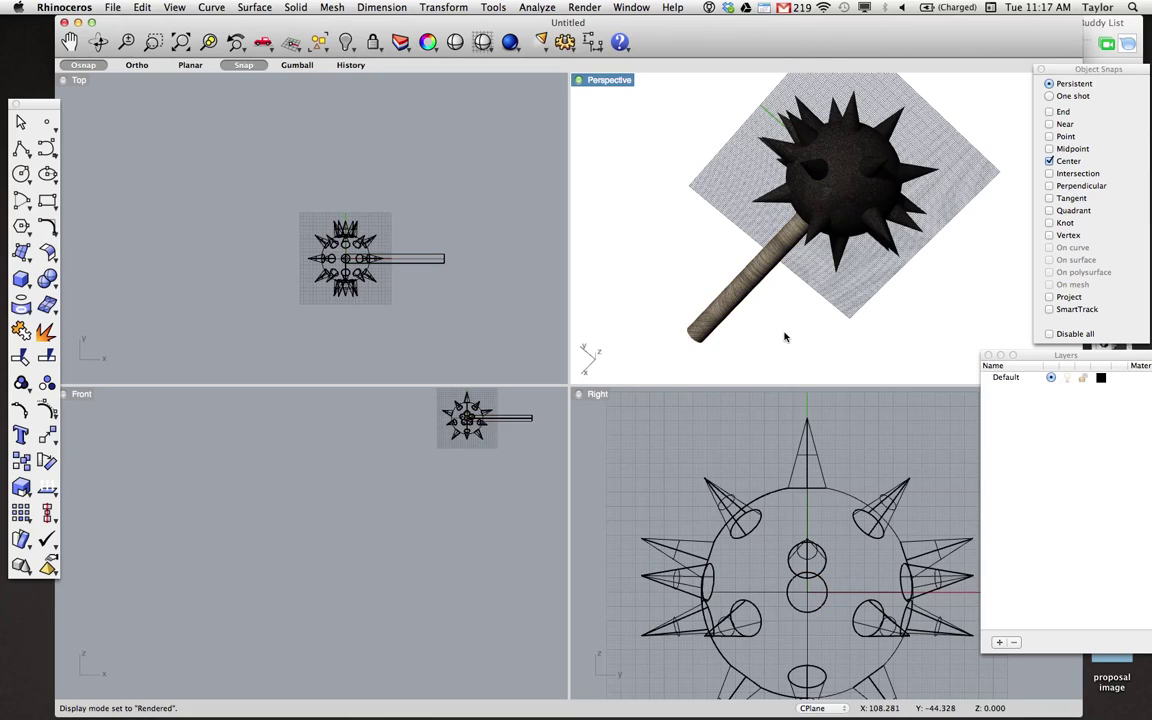
click(741, 298)
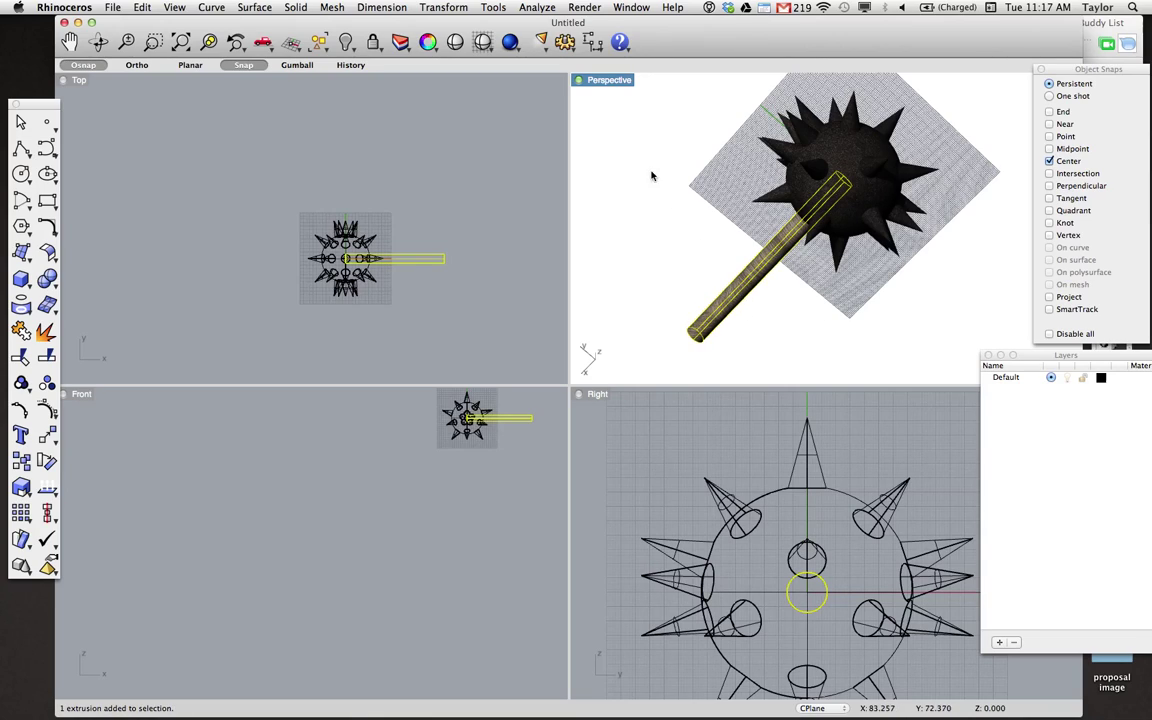
click(513, 48)
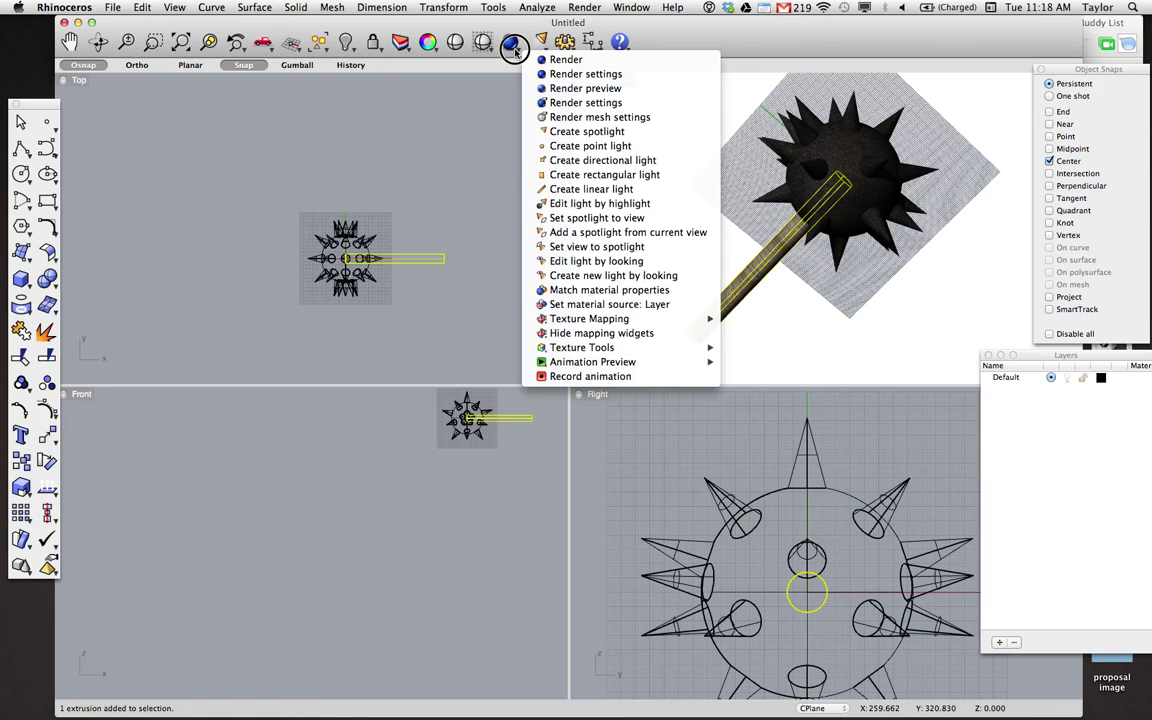
click(508, 22)
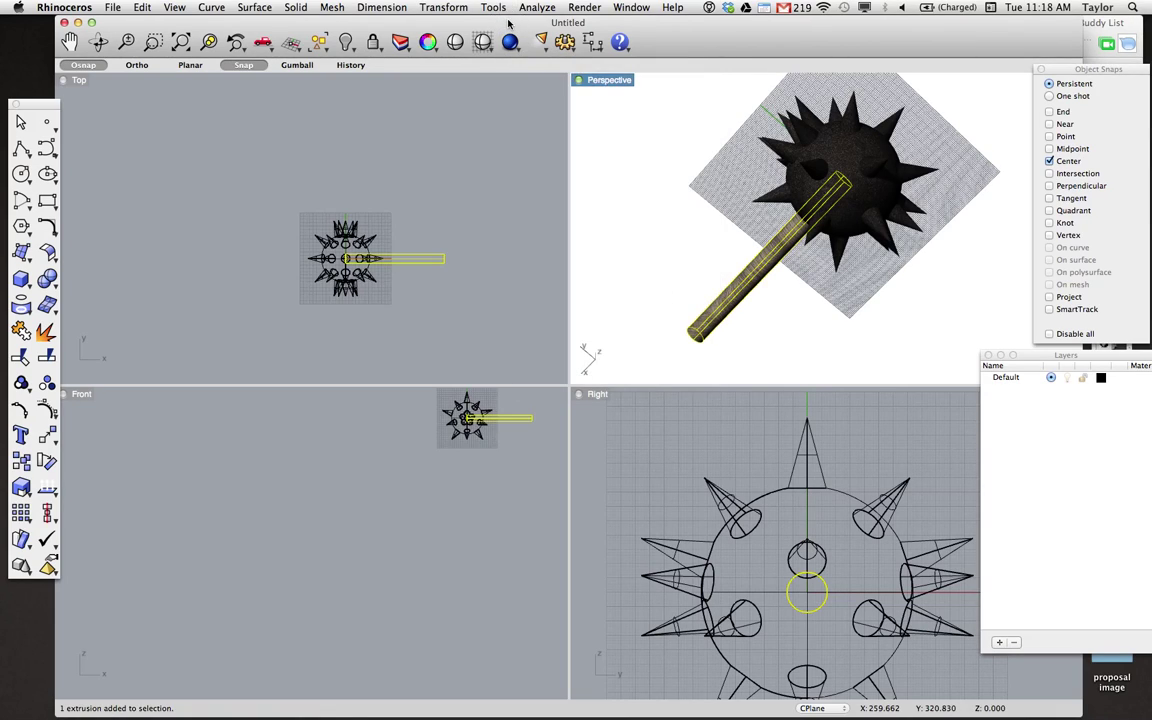
click(429, 43)
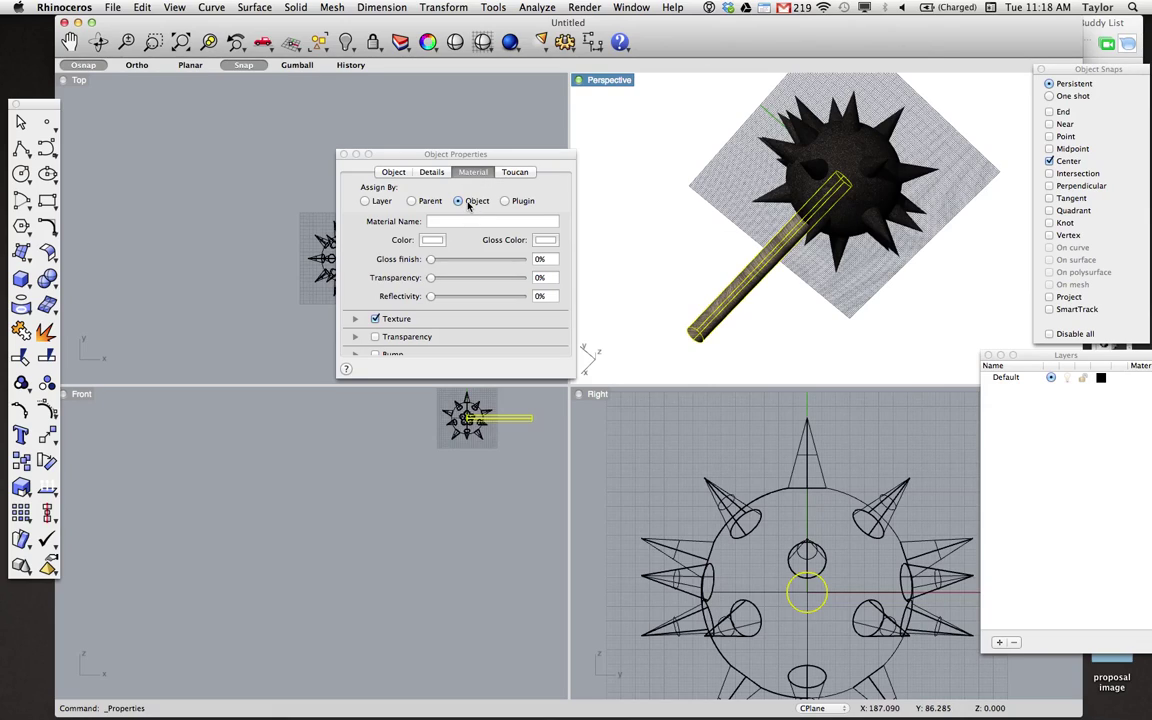
scroll(395, 265, down, 1)
click(355, 306)
scroll(453, 320, down, 1)
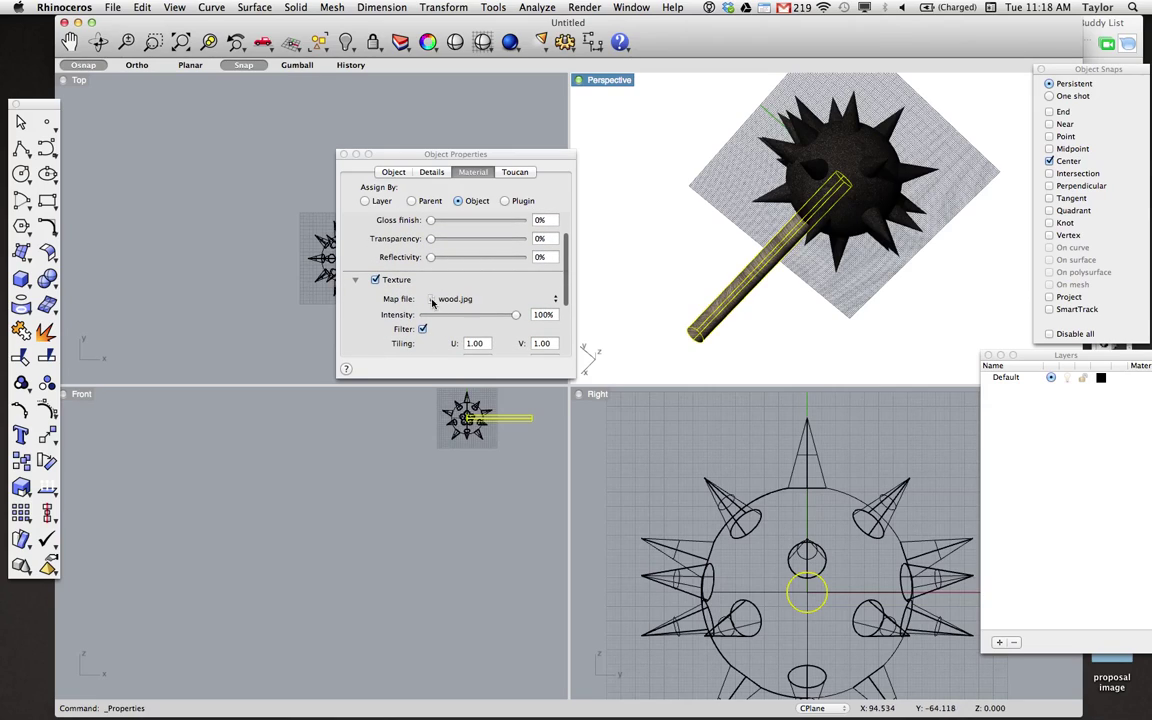
click(452, 298)
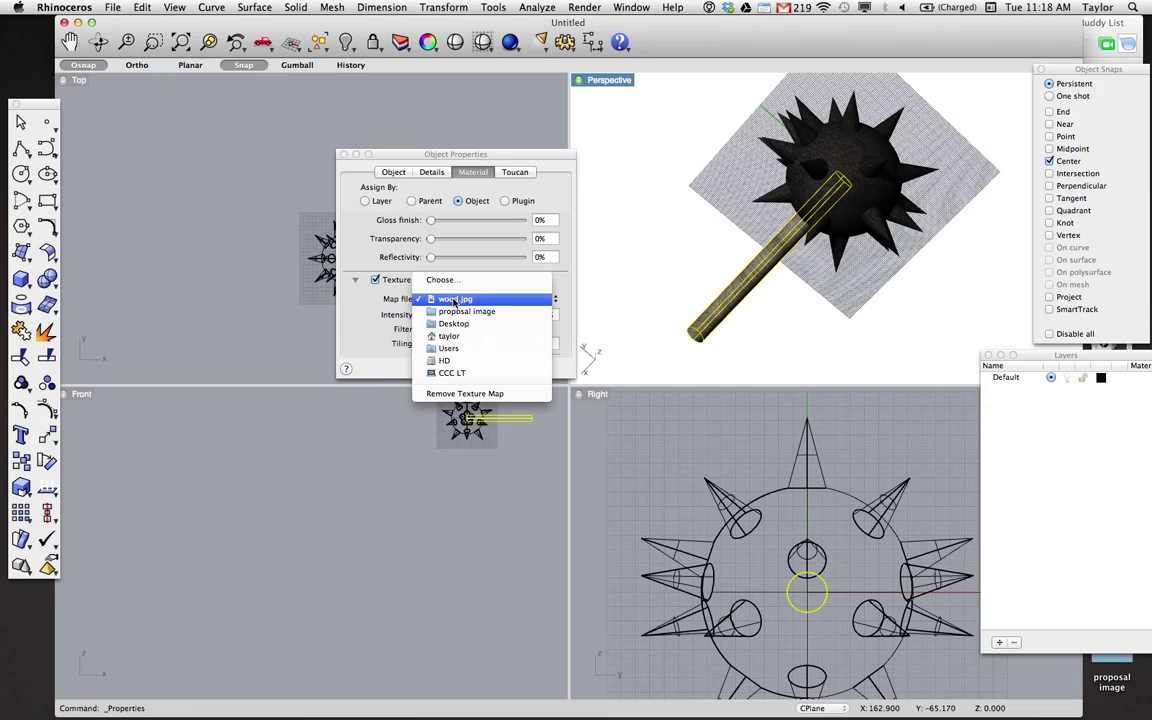
click(367, 321)
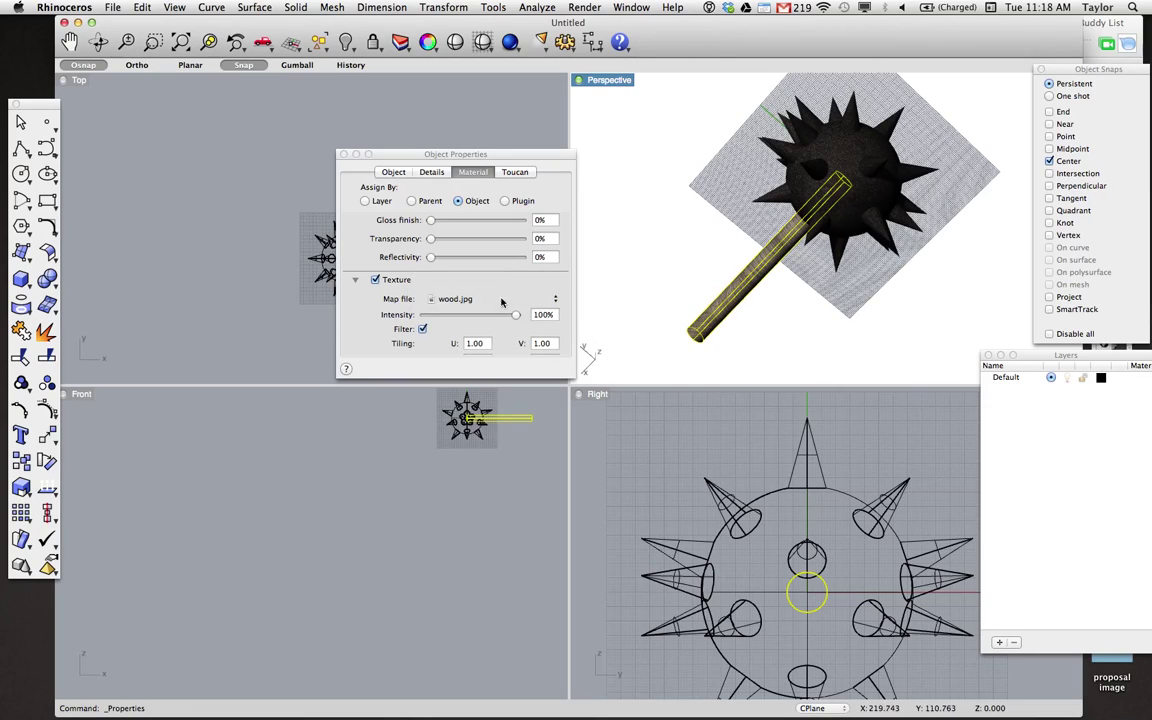
scroll(498, 318, down, 2)
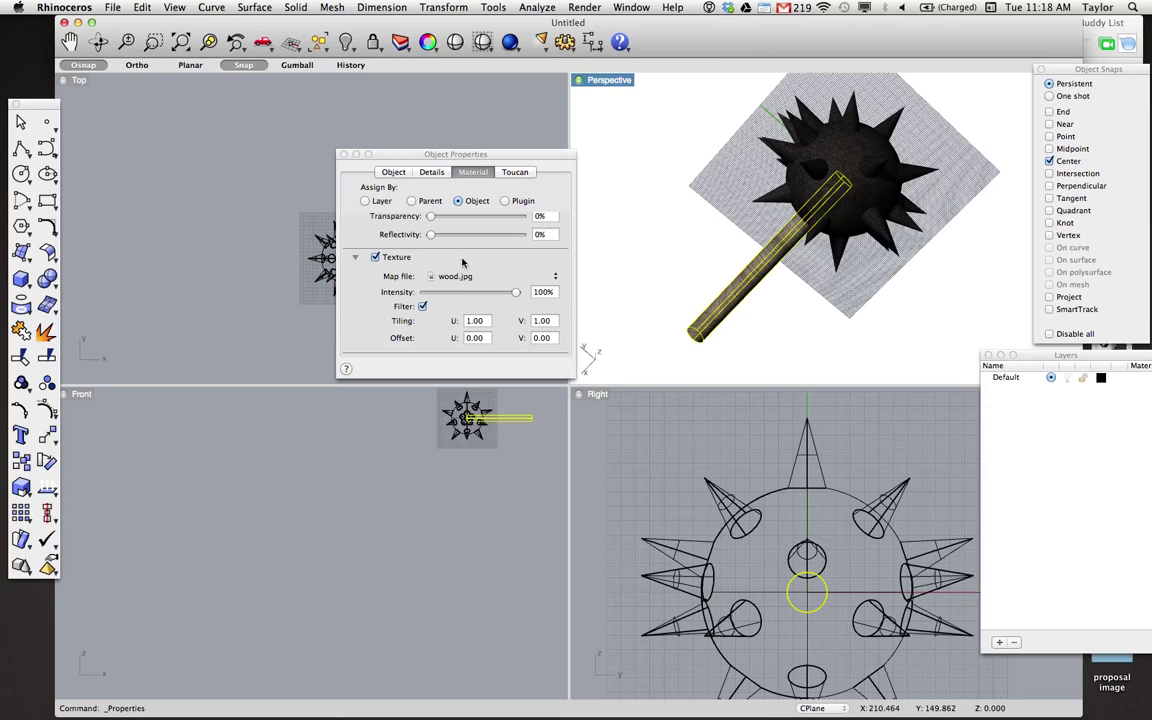
scroll(462, 262, up, 3)
click(344, 155)
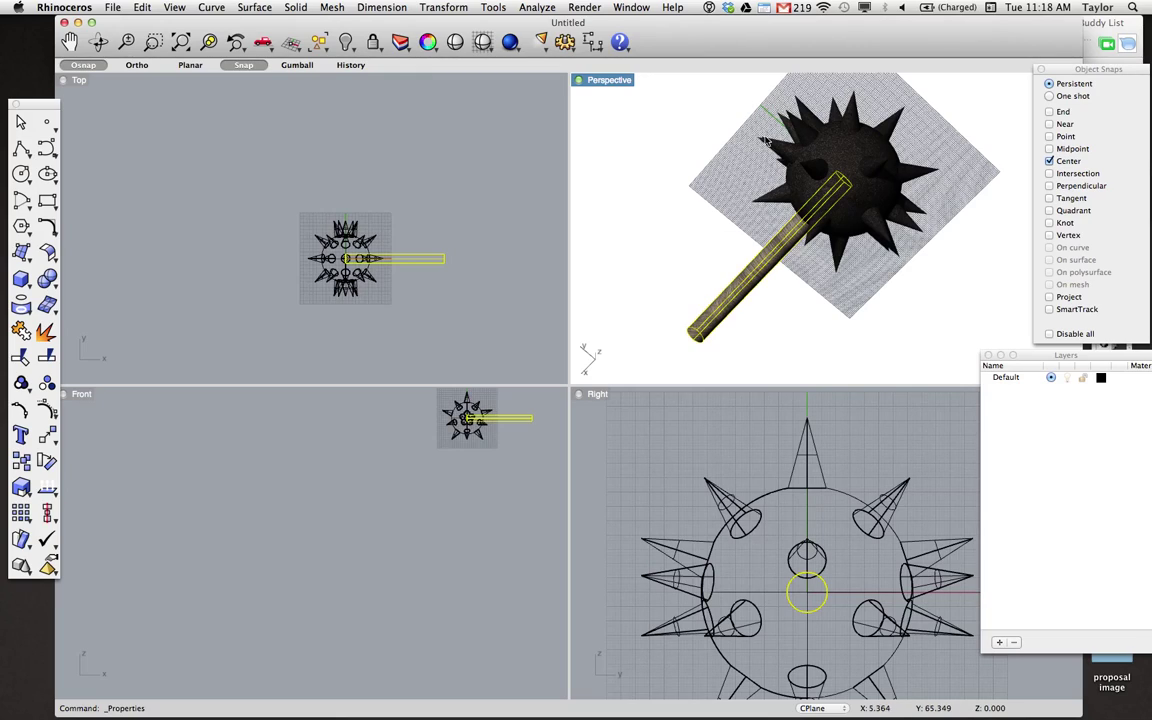
- Open the render settings from the Render dropdown, shift the window left, then close it
click(509, 42)
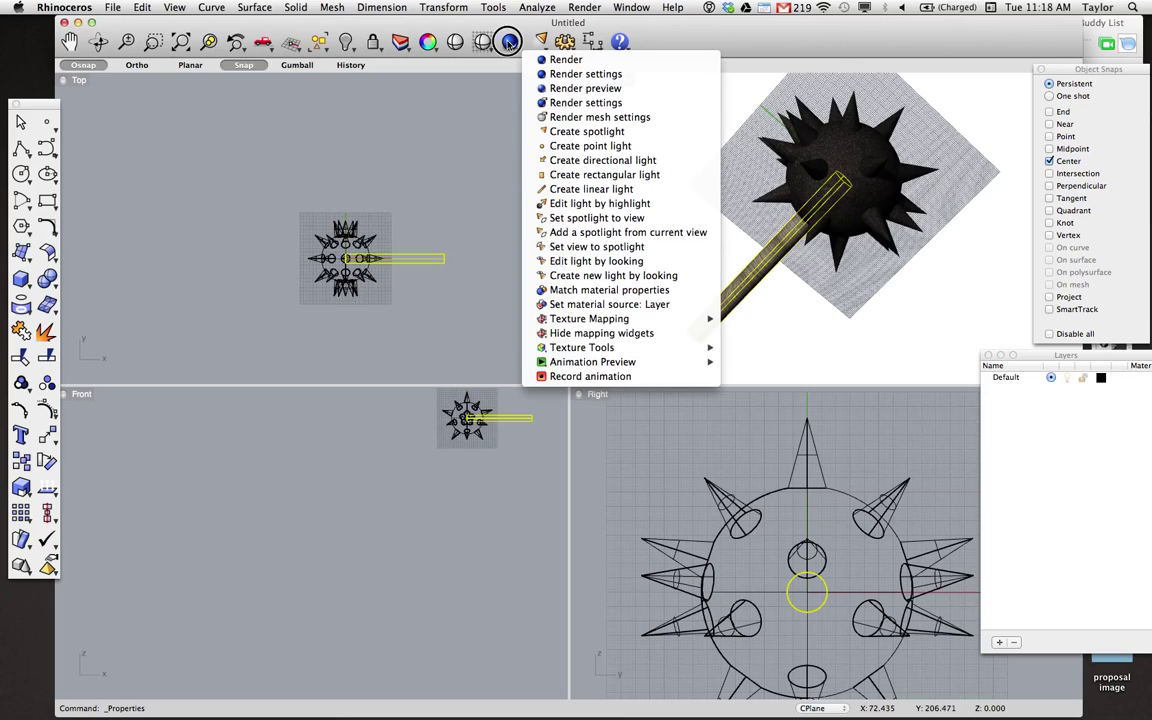
click(546, 74)
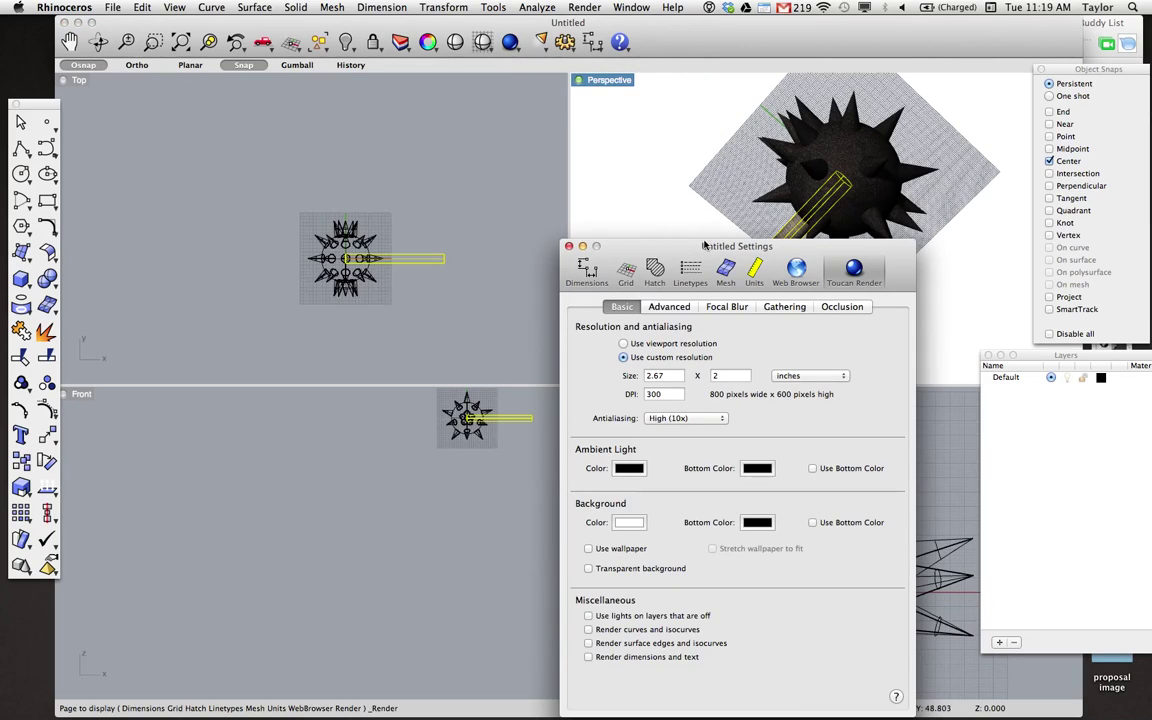
drag(678, 250, 408, 149)
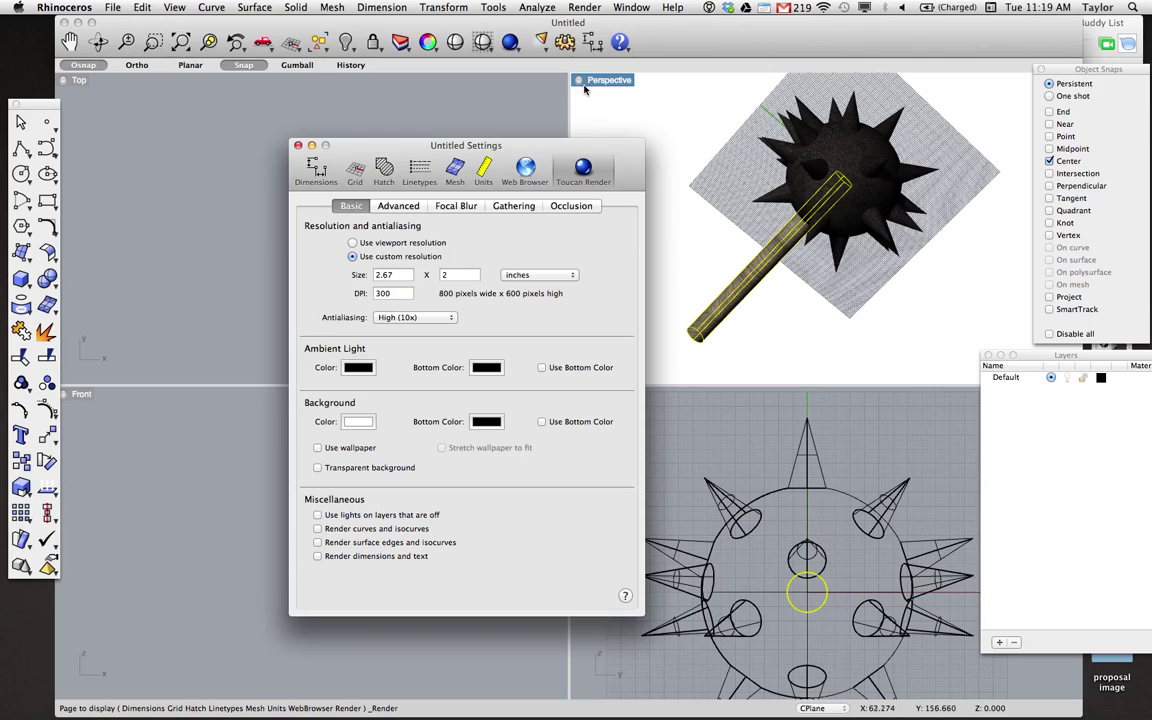
click(297, 145)
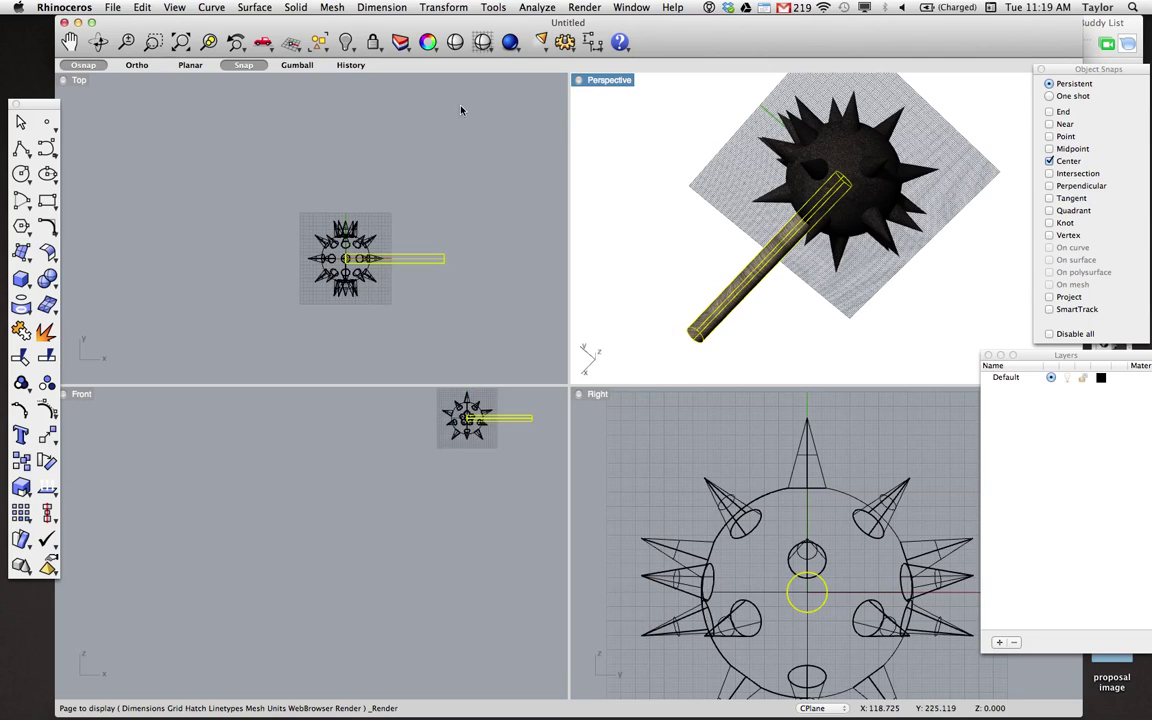
- Maximize the Perspective viewport and reopen the Toucan Render settings
double_click(581, 82)
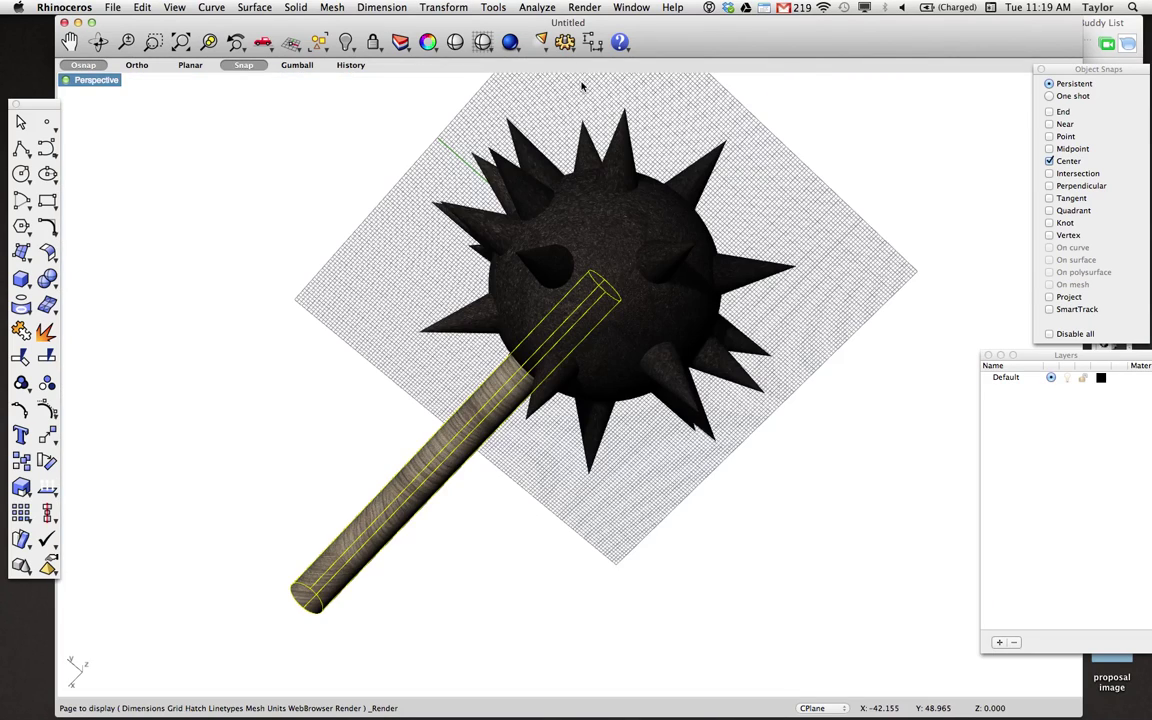
click(512, 42)
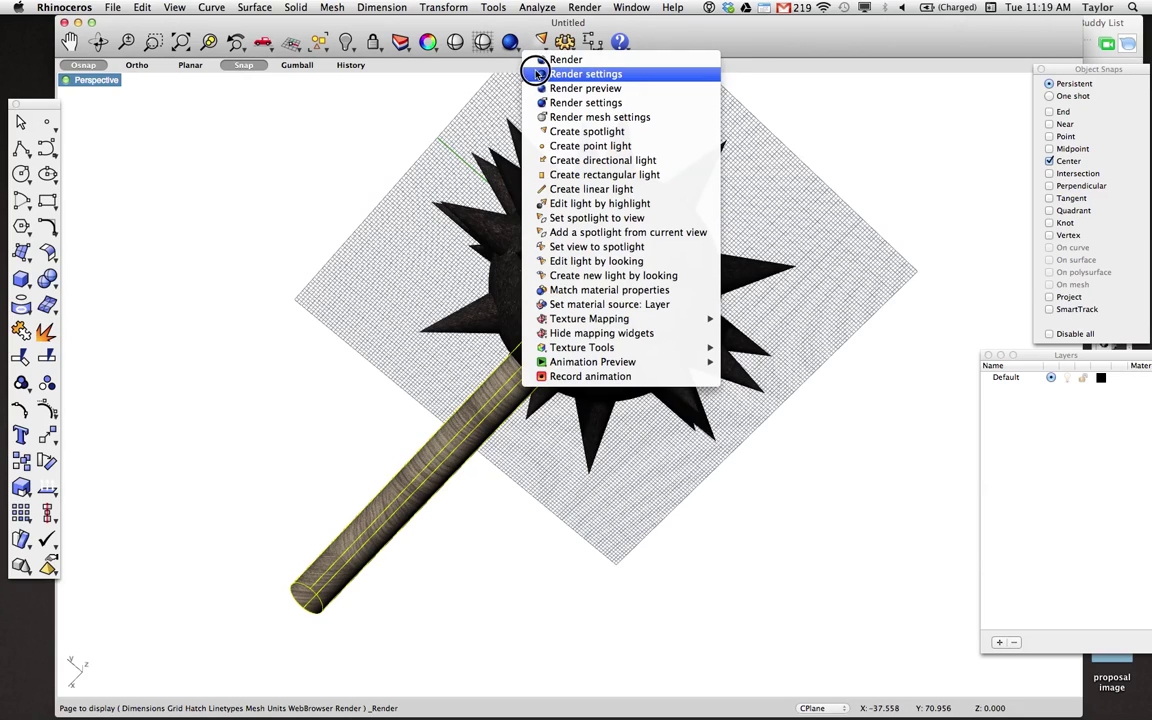
click(575, 73)
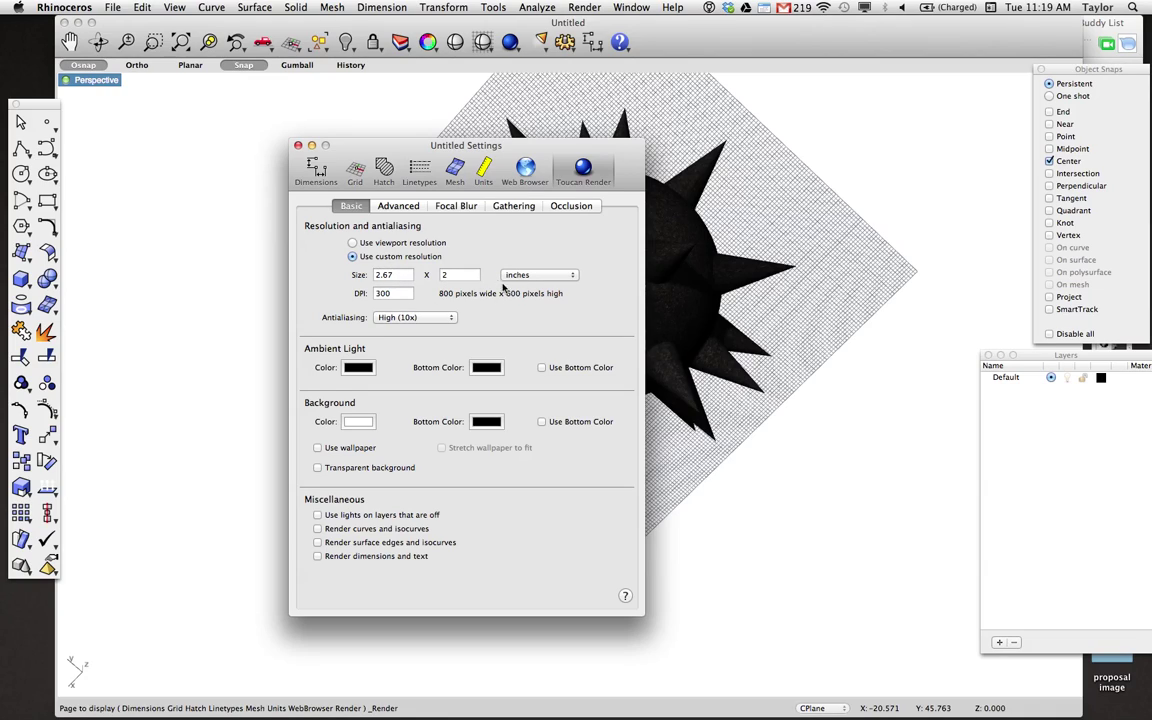
- Toggle Transparent background on and off, then view the Advanced and Focal Blur render options
click(442, 280)
click(317, 467)
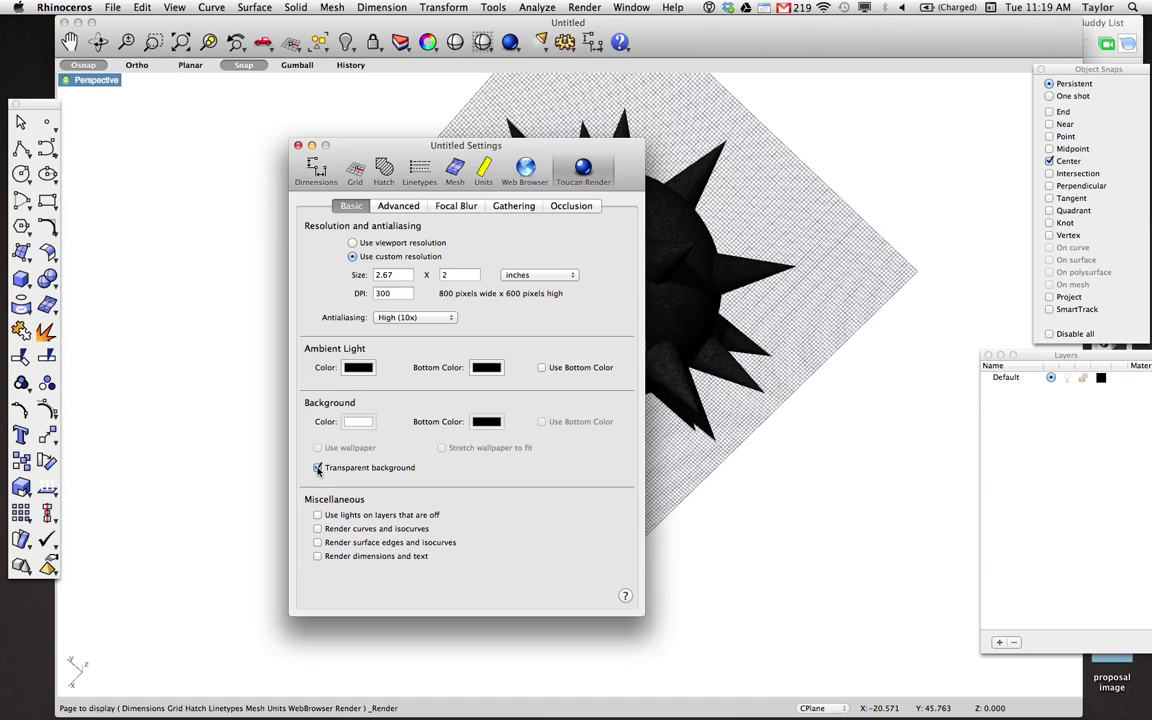
click(317, 467)
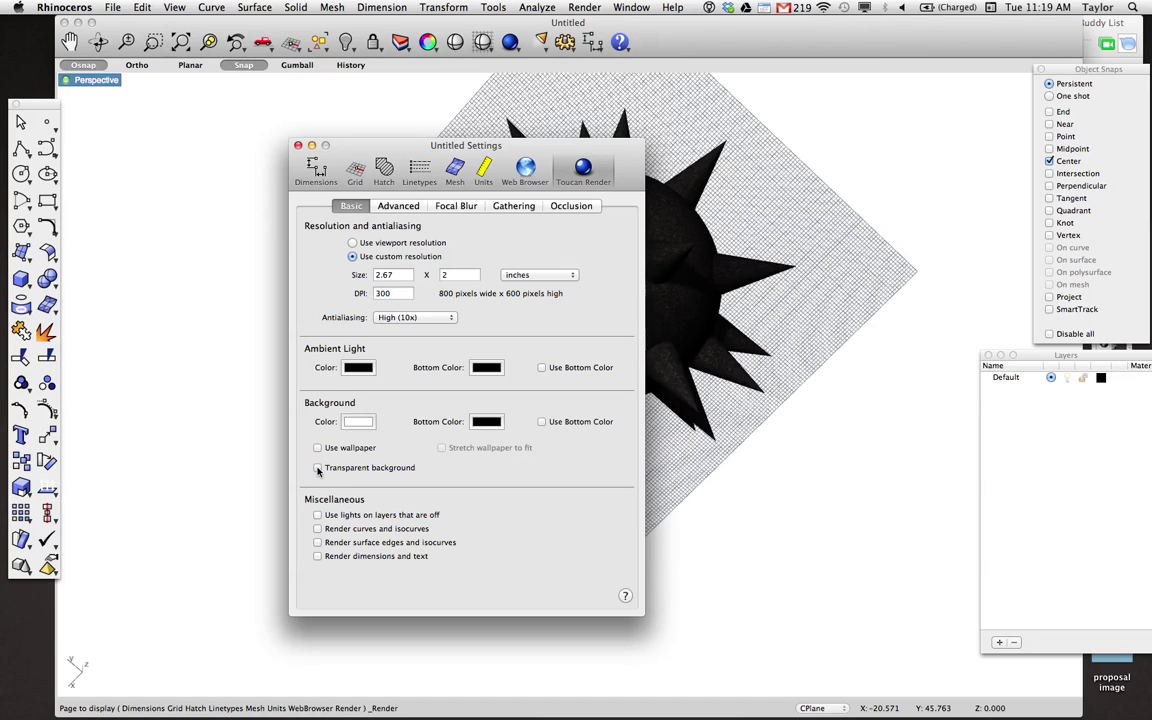
click(416, 208)
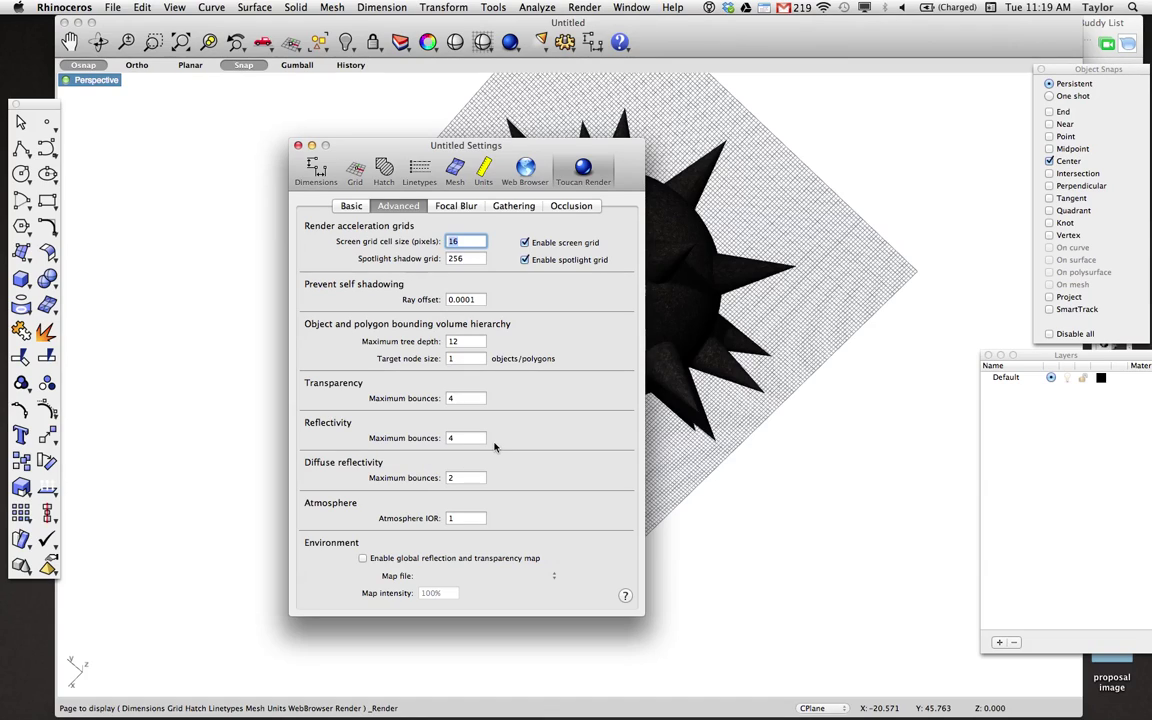
click(465, 208)
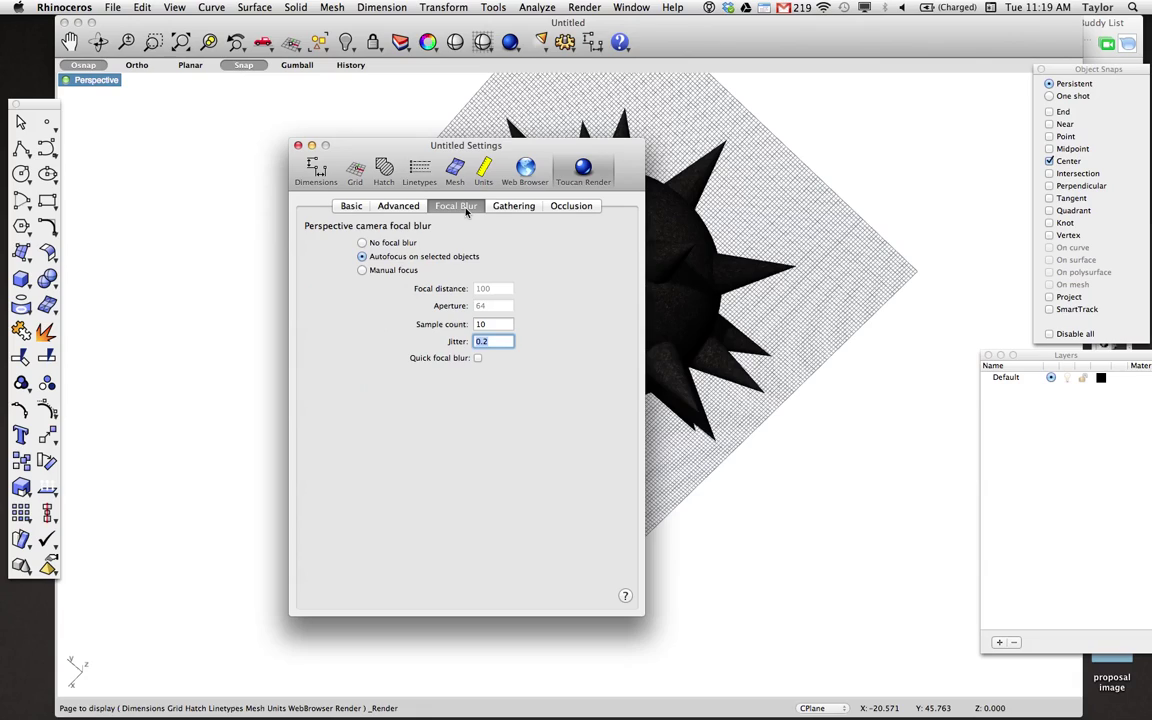